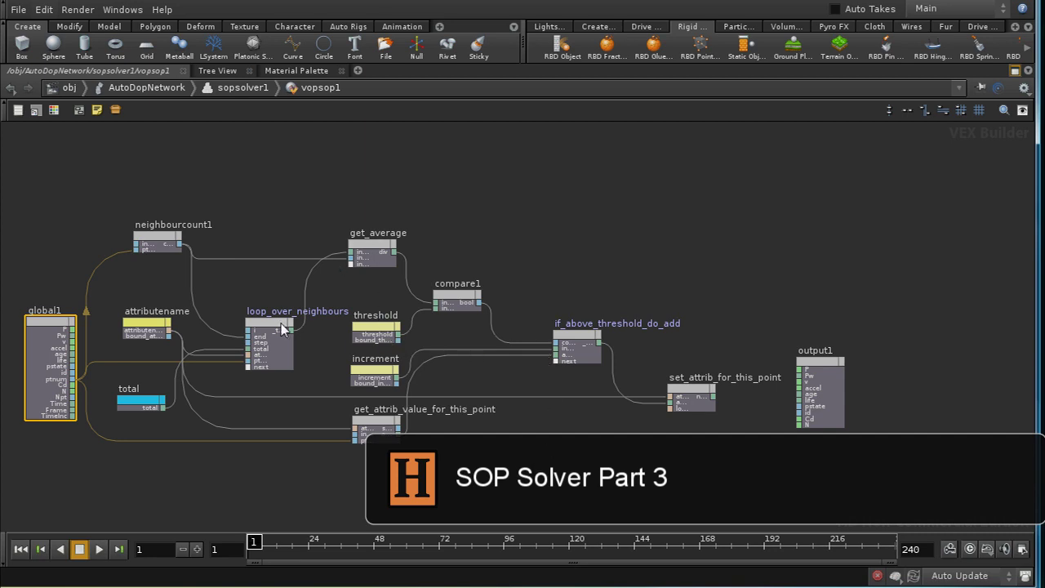
# - Review the vopsop1 network, including the contents of if_above_threshold_do_add and the set_attrib_for_this_point and attributename nodes
pyautogui.moveTo(417, 318); pyautogui.dragTo(454, 303)
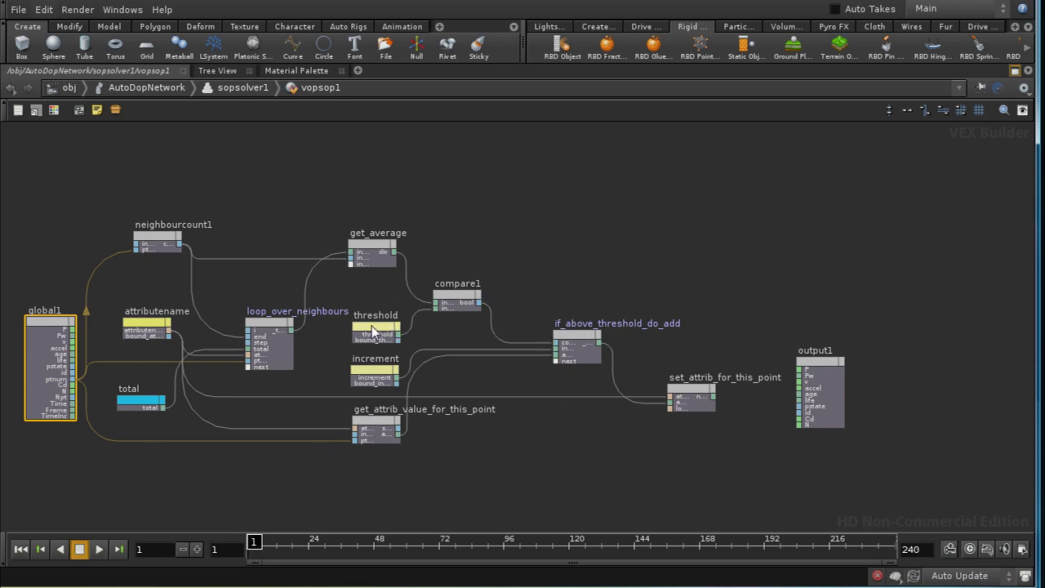
pyautogui.doubleClick(577, 337)
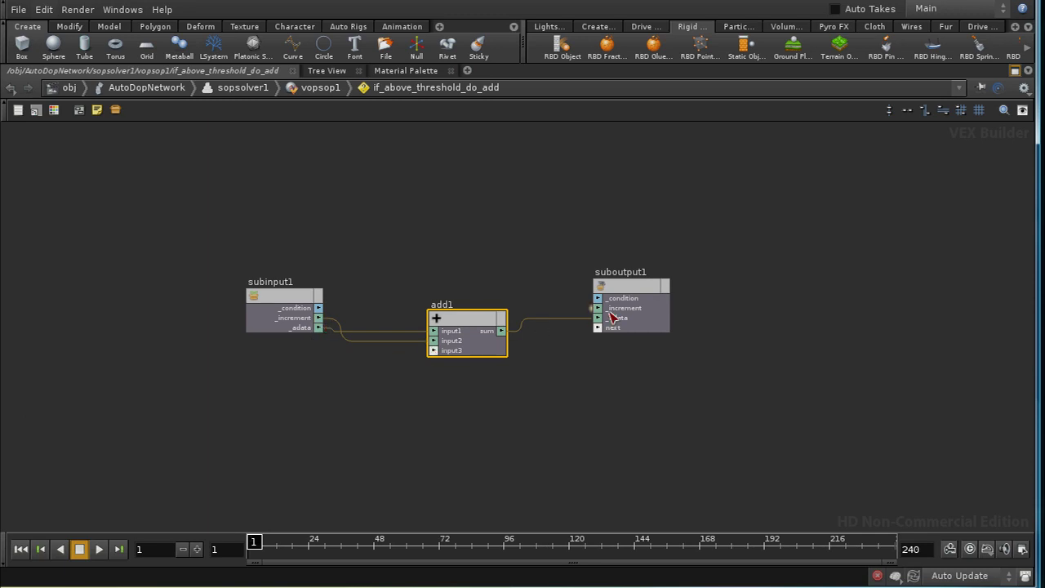
pyautogui.press('u')
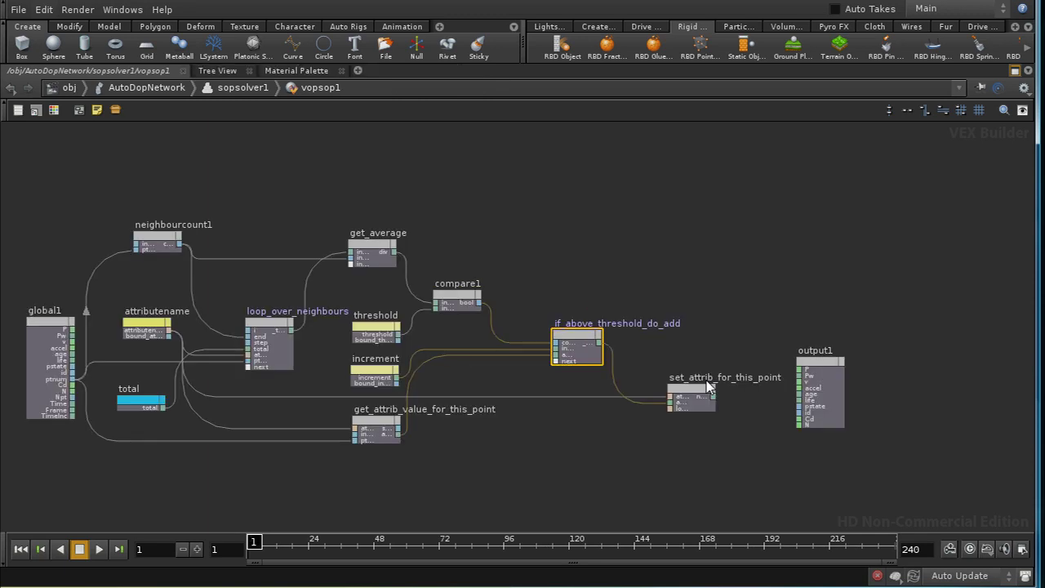
pyautogui.click(691, 394)
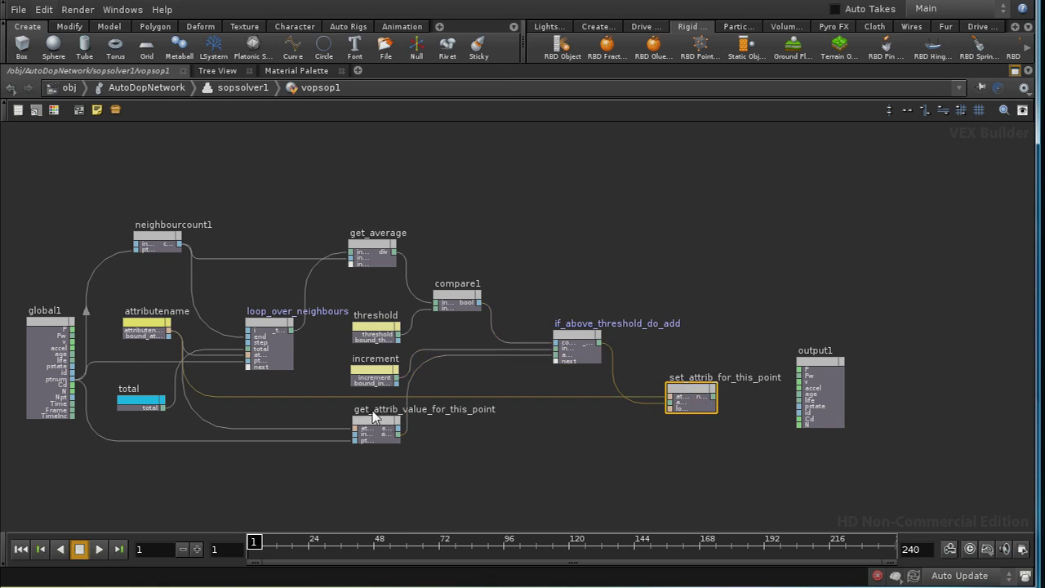
pyautogui.click(153, 324)
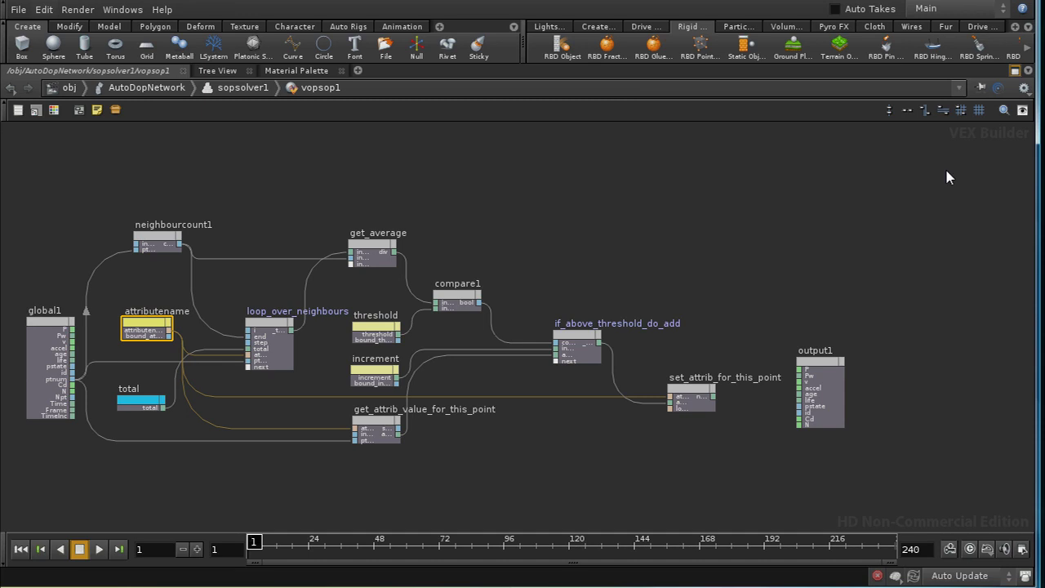
# - Restore the network editor to the split pane layout and return to the object level
pyautogui.click(1014, 72)
pyautogui.press('u')
pyautogui.press('u')
pyautogui.press('u')
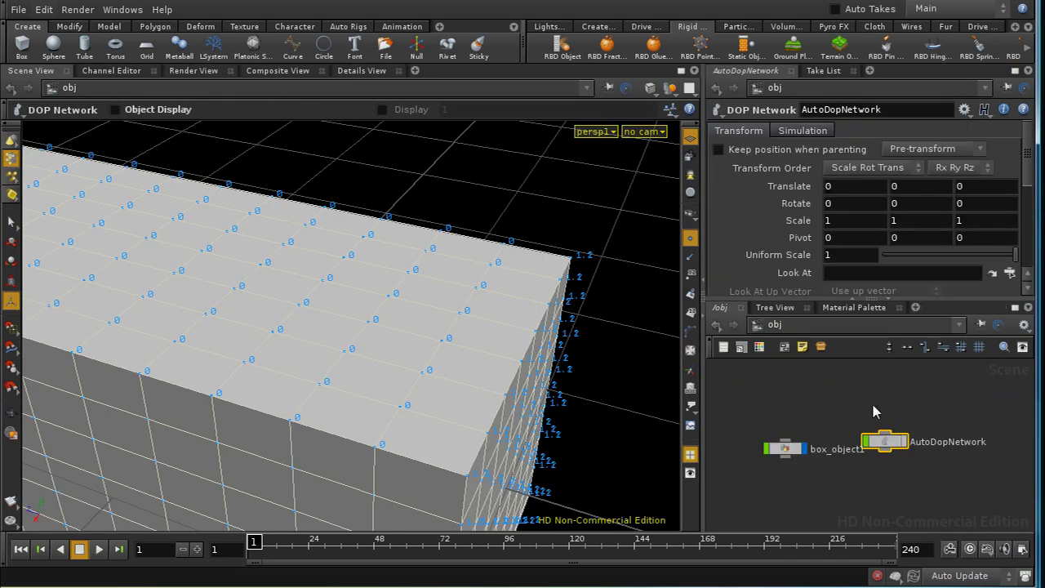
# - Open the box_object1 geometry network and scrub the simulation to frame 97
pyautogui.doubleClick(786, 448)
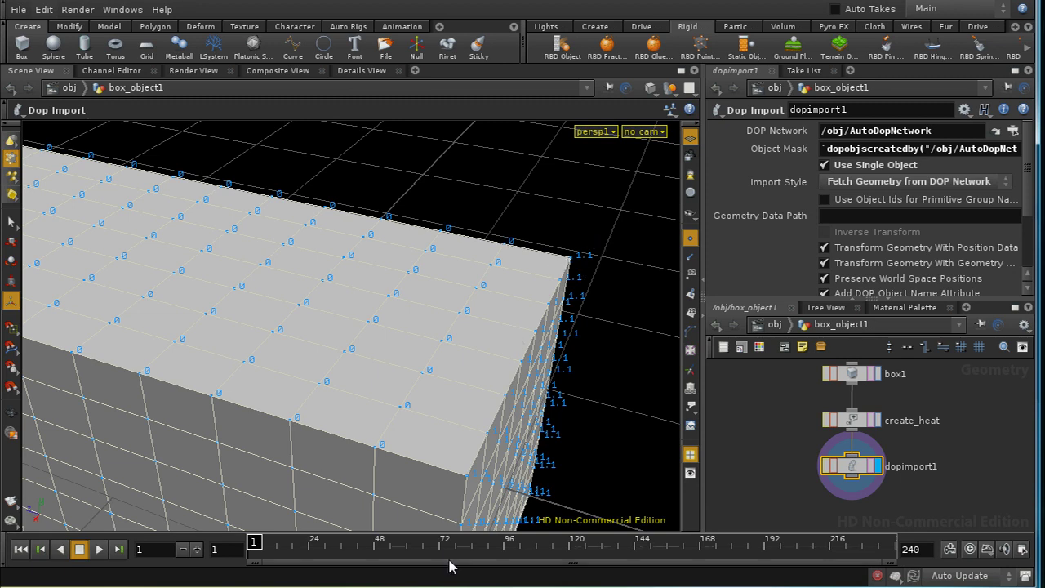
pyautogui.click(267, 546)
pyautogui.moveTo(267, 546); pyautogui.dragTo(393, 552)
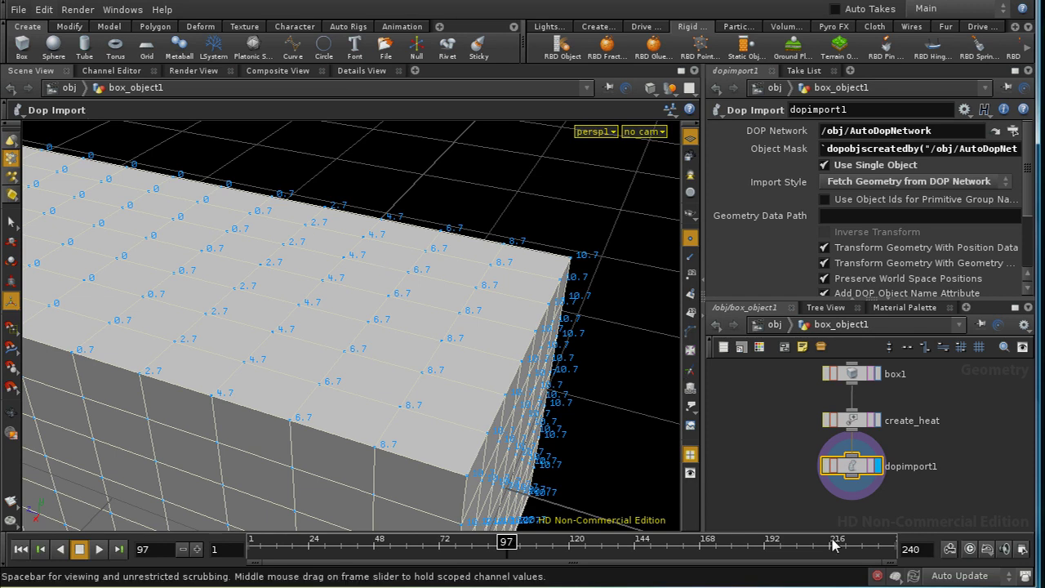
# - Add a Group Geometry node fed by dopimport1 and make it the displayed node
pyautogui.moveTo(785, 486); pyautogui.dragTo(799, 433, button='middle')
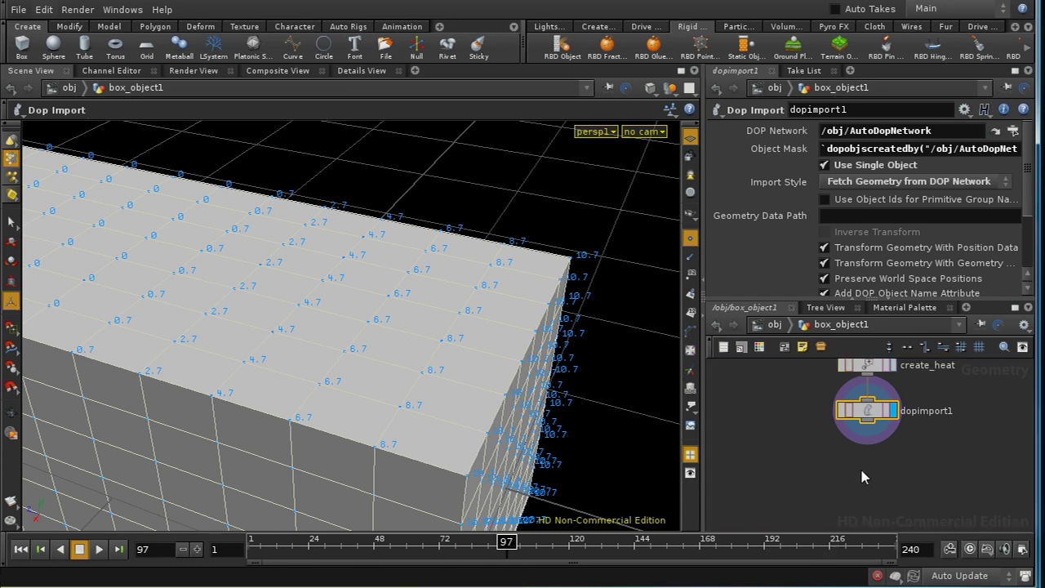
pyautogui.press('Tab')
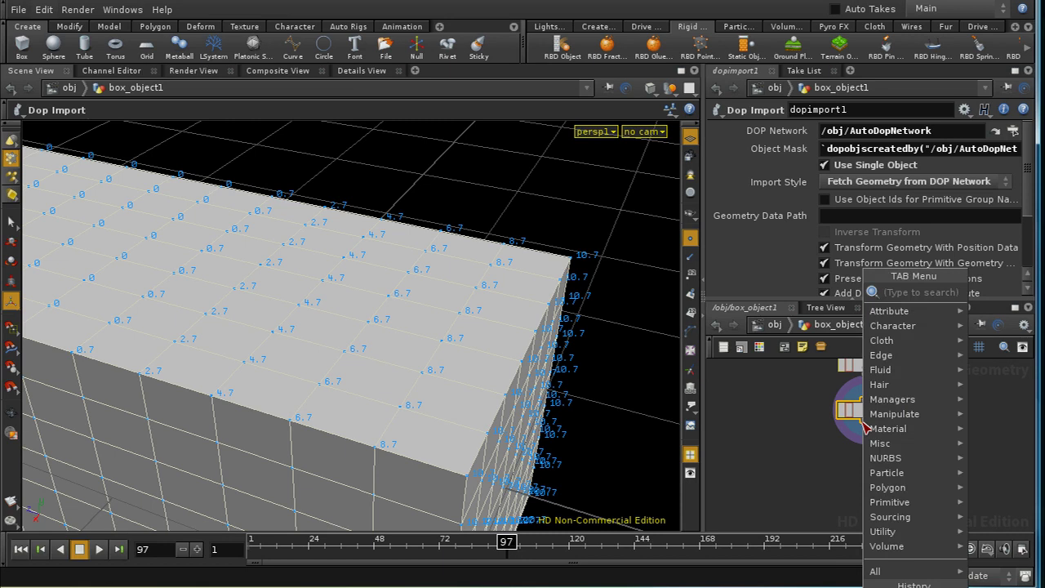
pyautogui.write('Grid')
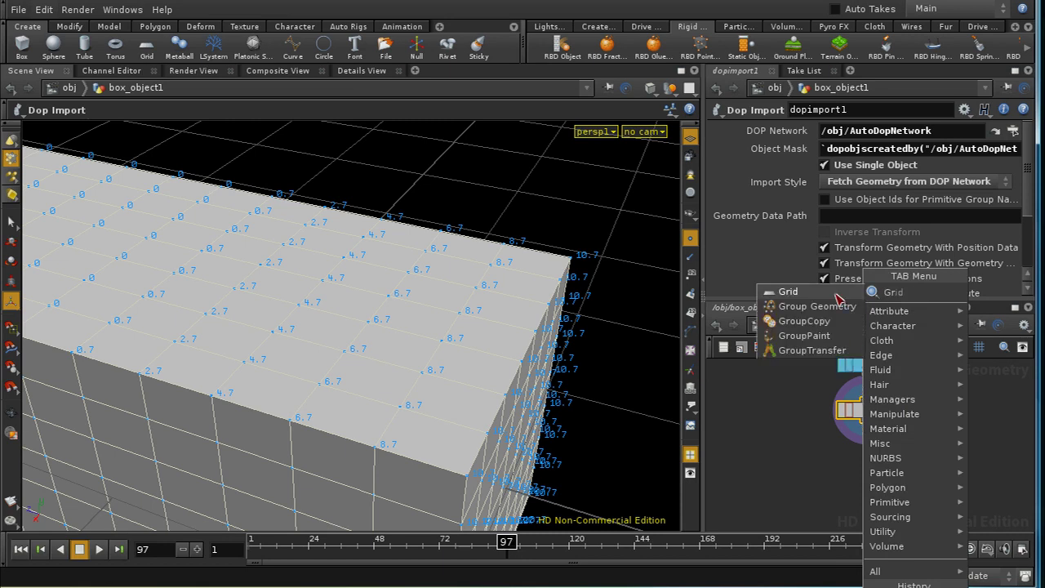
pyautogui.click(808, 306)
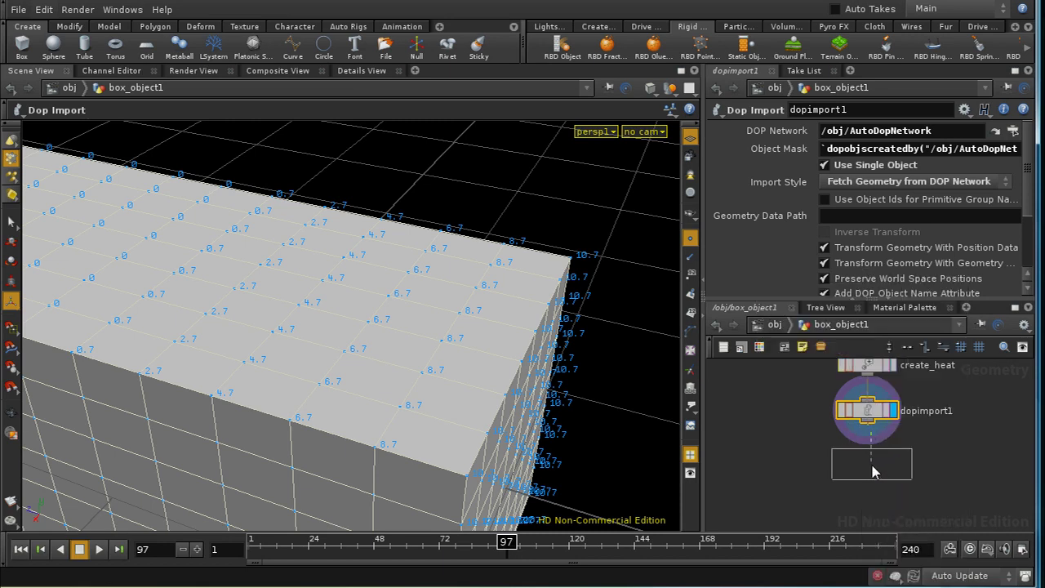
pyautogui.click(875, 467)
pyautogui.click(898, 466)
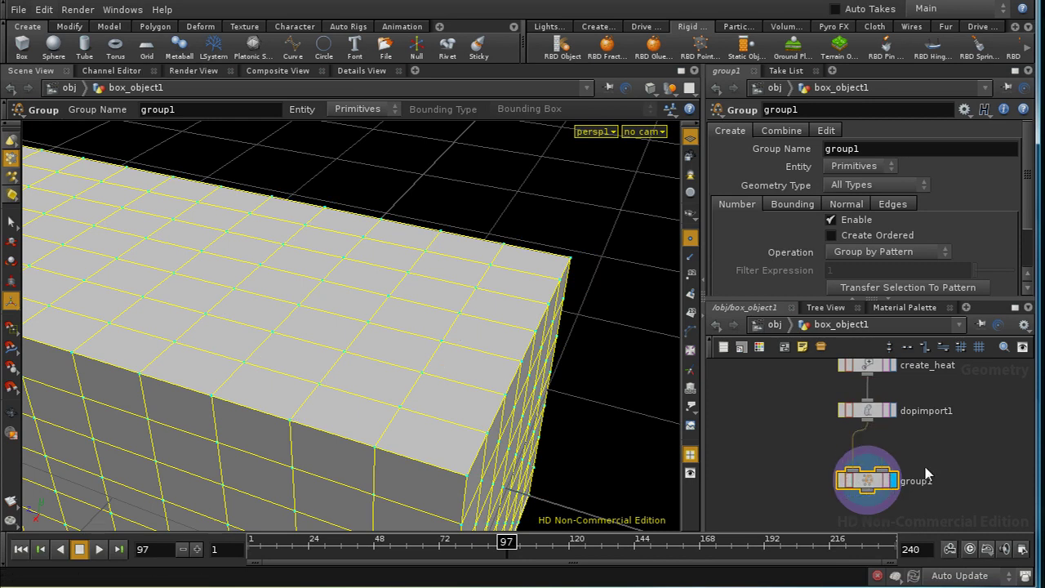
pyautogui.press('f')
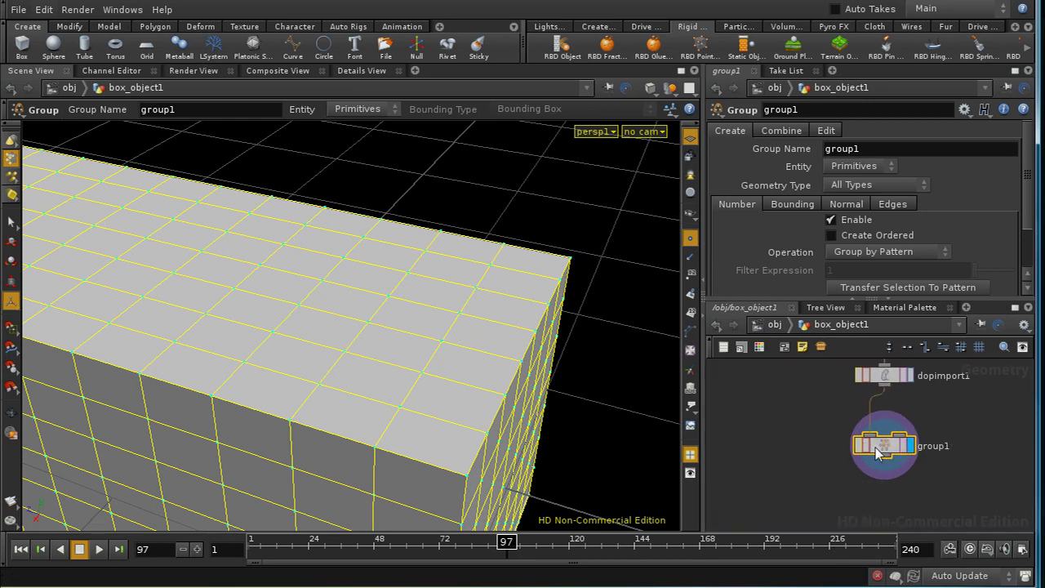
# - Rename the new group node hot_group and set its group name to $OS
pyautogui.click(780, 109)
pyautogui.write('h')
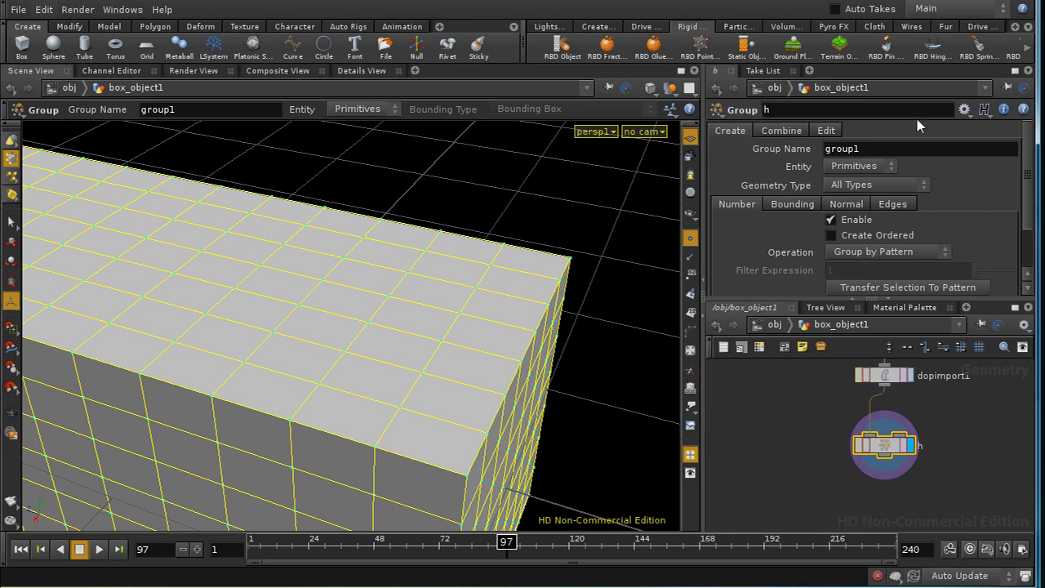
pyautogui.write('ot_group')
pyautogui.press('Tab')
pyautogui.write('$OS')
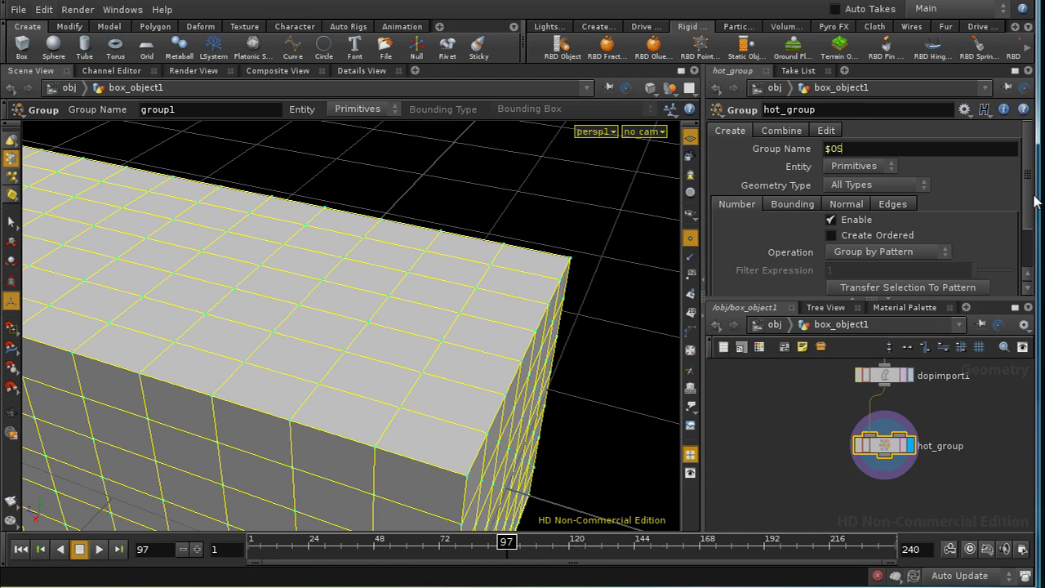
# - Set hot_group's operation to Group by Expression with the filter expression $HEAT >= 1
pyautogui.scroll(-3, 938, 204)
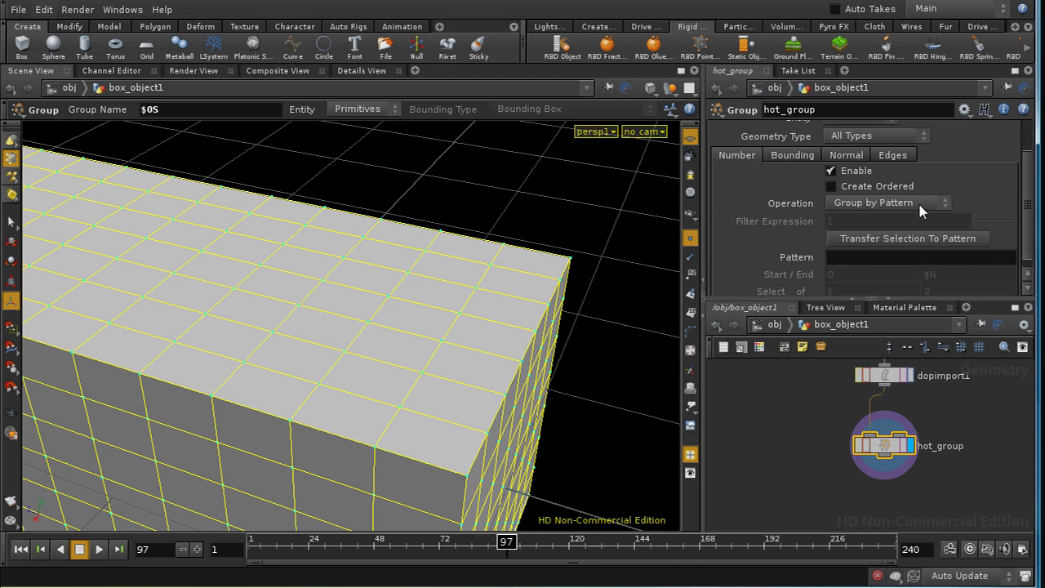
pyautogui.click(923, 202)
pyautogui.click(914, 246)
pyautogui.click(824, 221)
pyautogui.write('$HEAT')
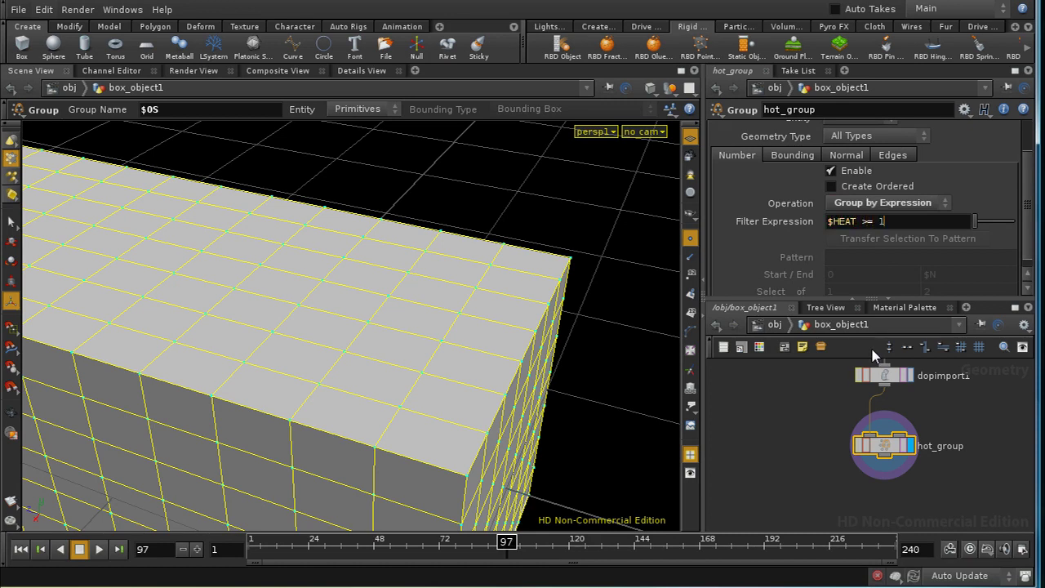
pyautogui.write(' >=')
pyautogui.press('Return')
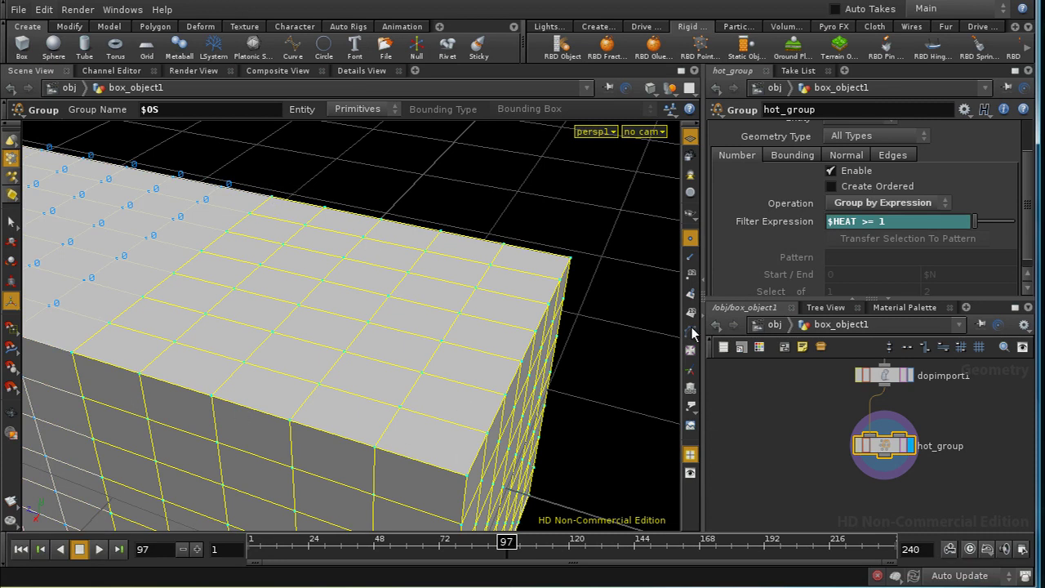
# - Change the entity of the hot_group node to Points
pyautogui.scroll(2, 945, 142)
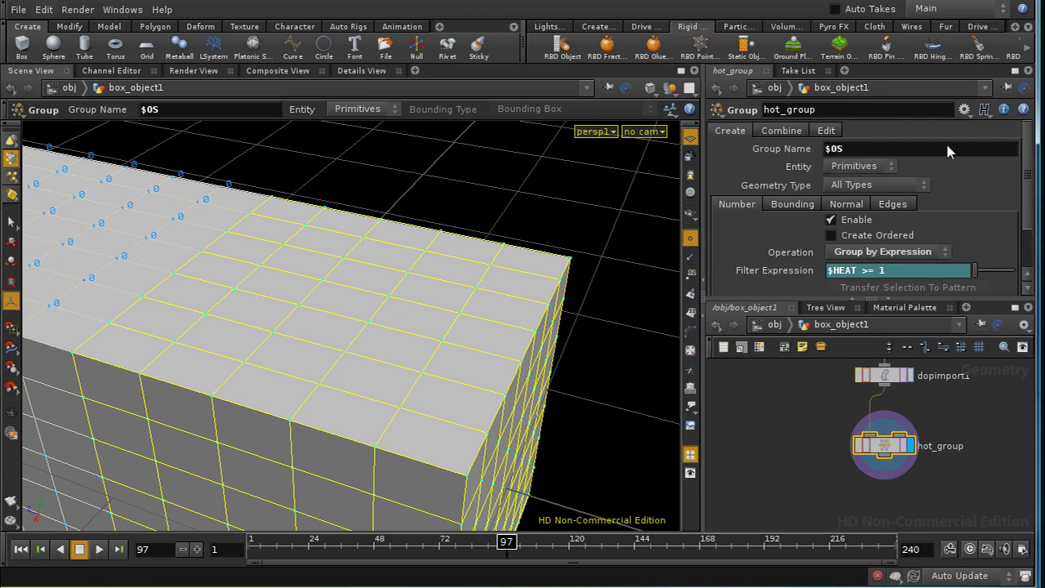
pyautogui.click(837, 167)
pyautogui.click(845, 183)
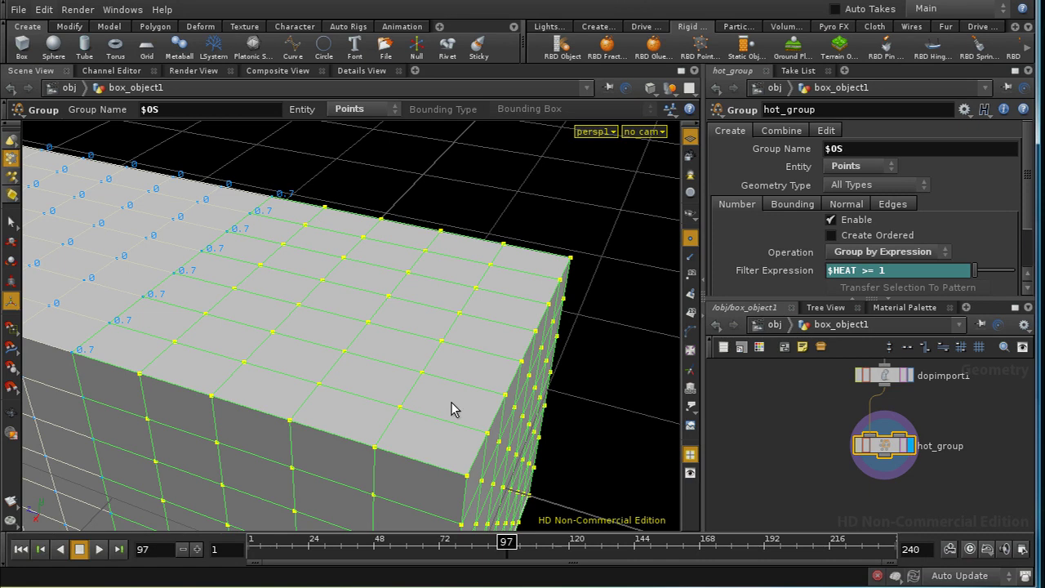
# - Add a Color node after hot_group and make it the displayed node
pyautogui.moveTo(841, 446); pyautogui.dragTo(816, 397, button='middle')
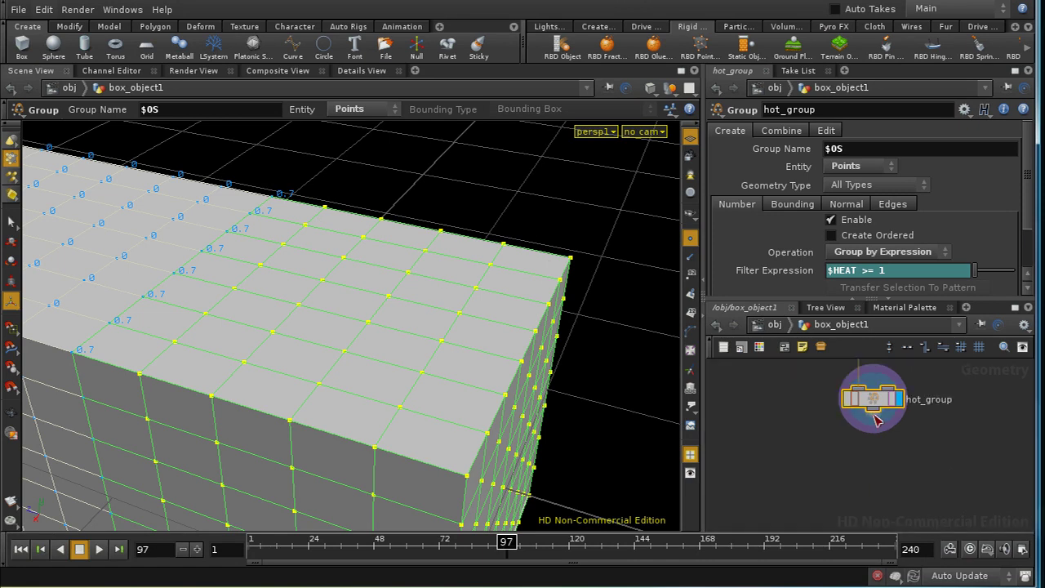
pyautogui.press('Tab')
pyautogui.write('Color')
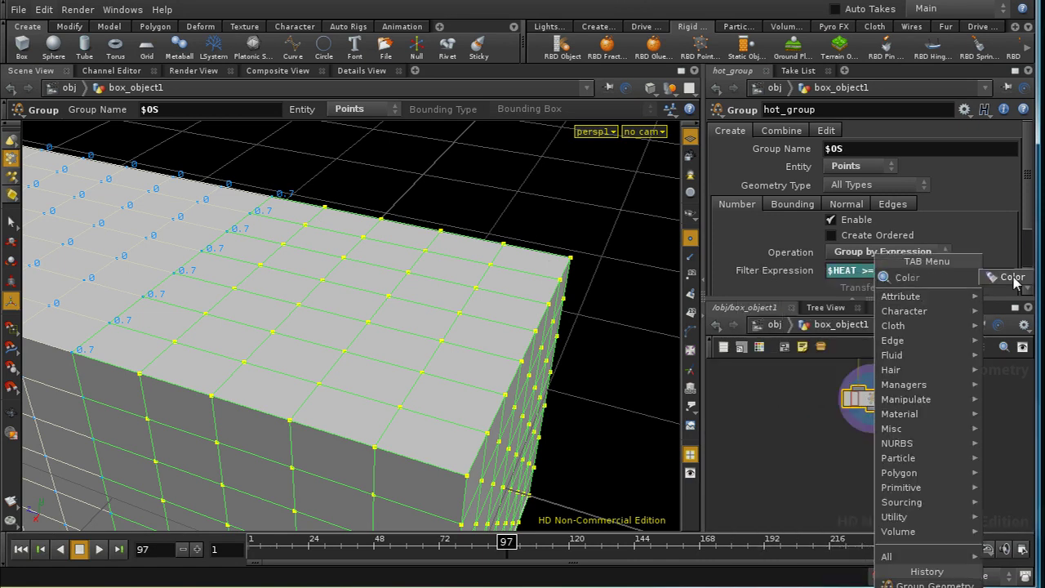
pyautogui.click(1012, 278)
pyautogui.click(906, 475)
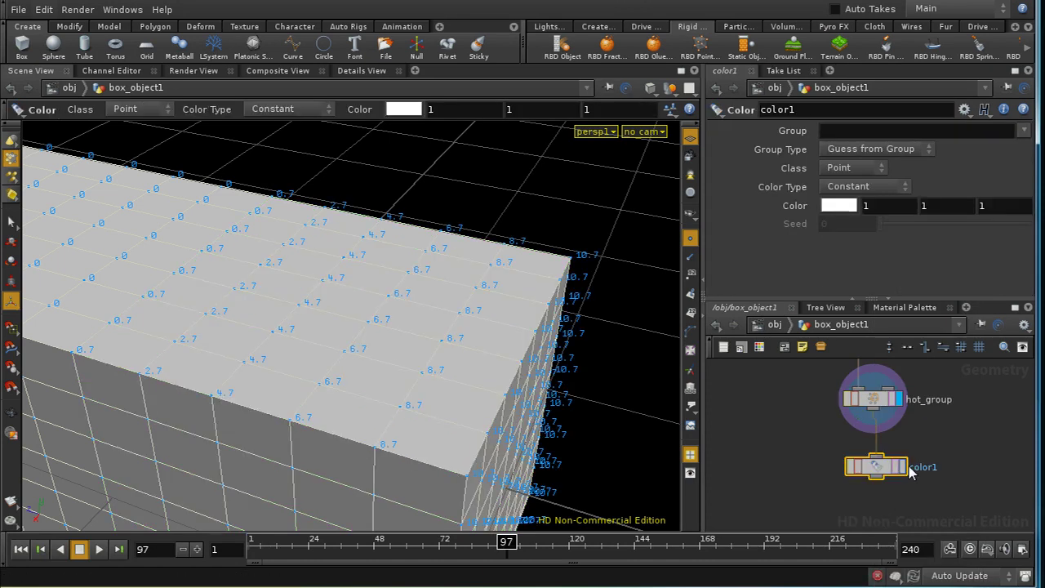
pyautogui.click(906, 468)
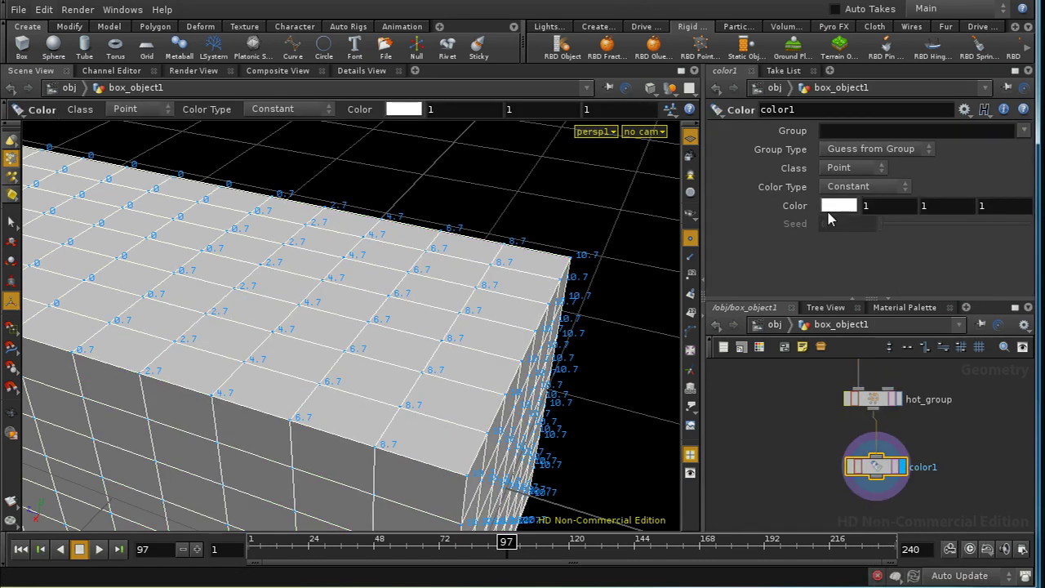
# - Set the Color node to red (0.9, 0, 0) and restrict it to the hot_group group
pyautogui.click(839, 207)
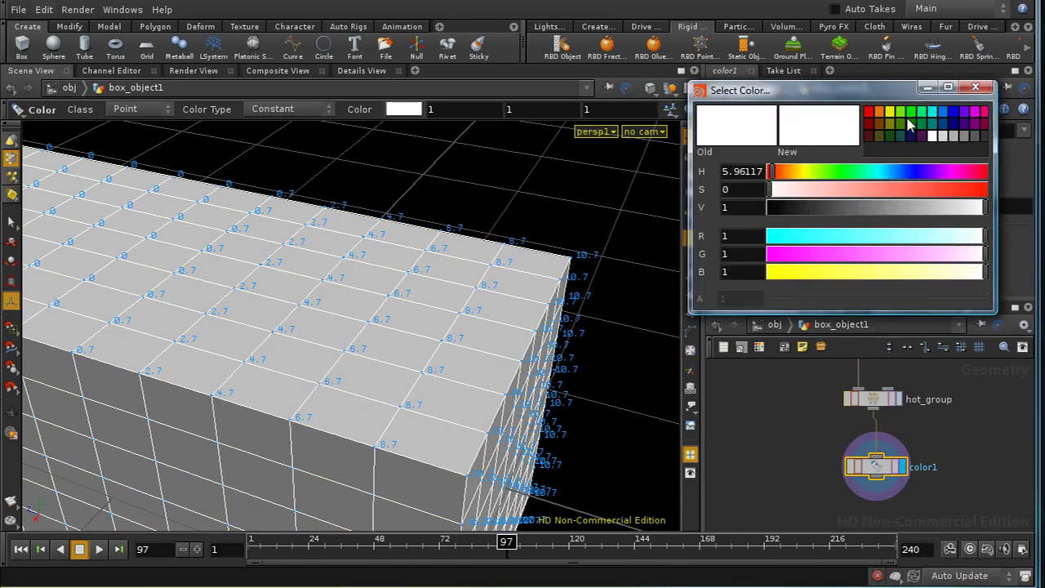
pyautogui.click(870, 112)
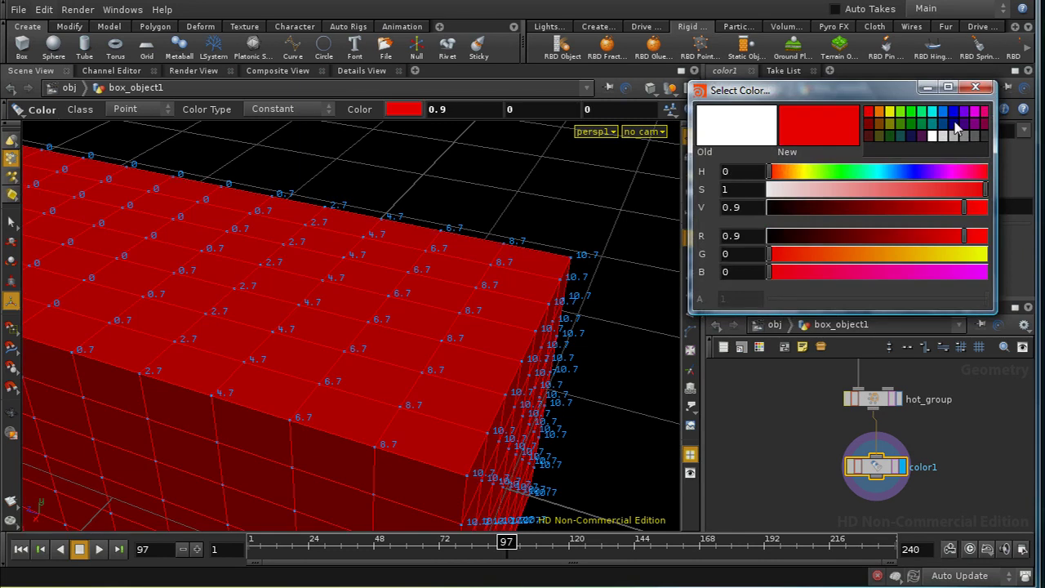
pyautogui.click(987, 90)
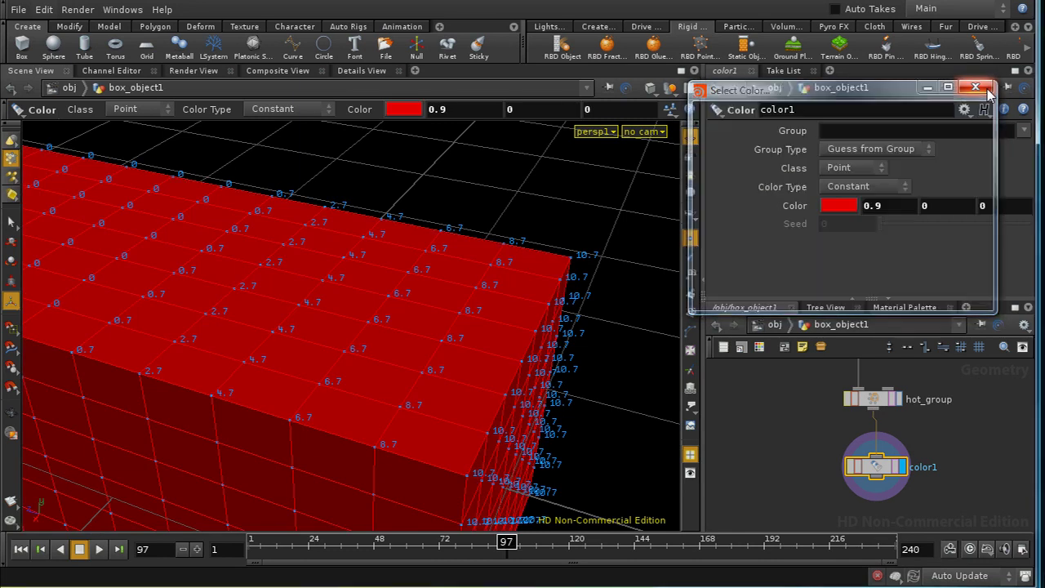
pyautogui.click(1022, 134)
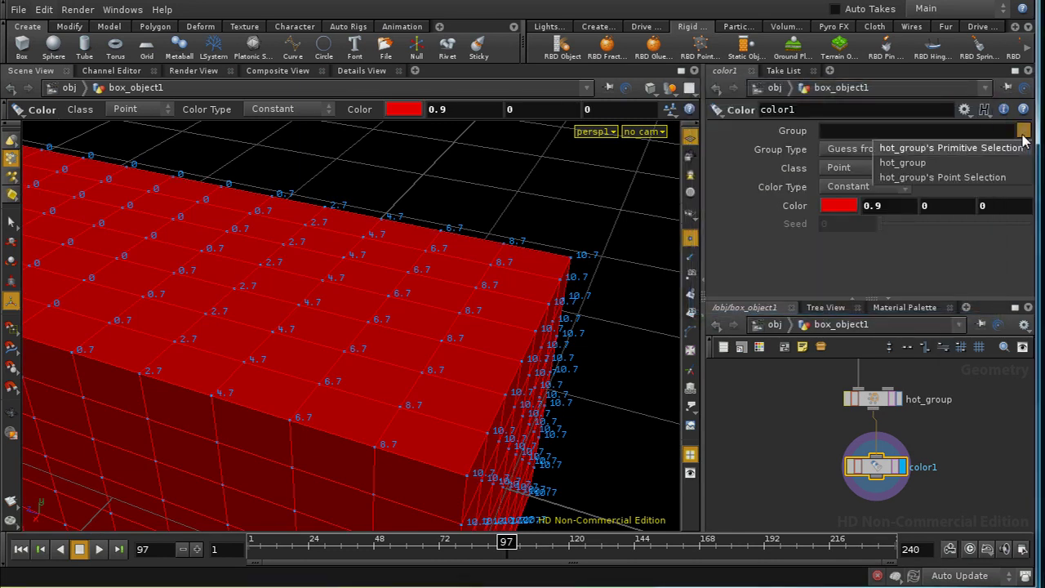
pyautogui.click(958, 164)
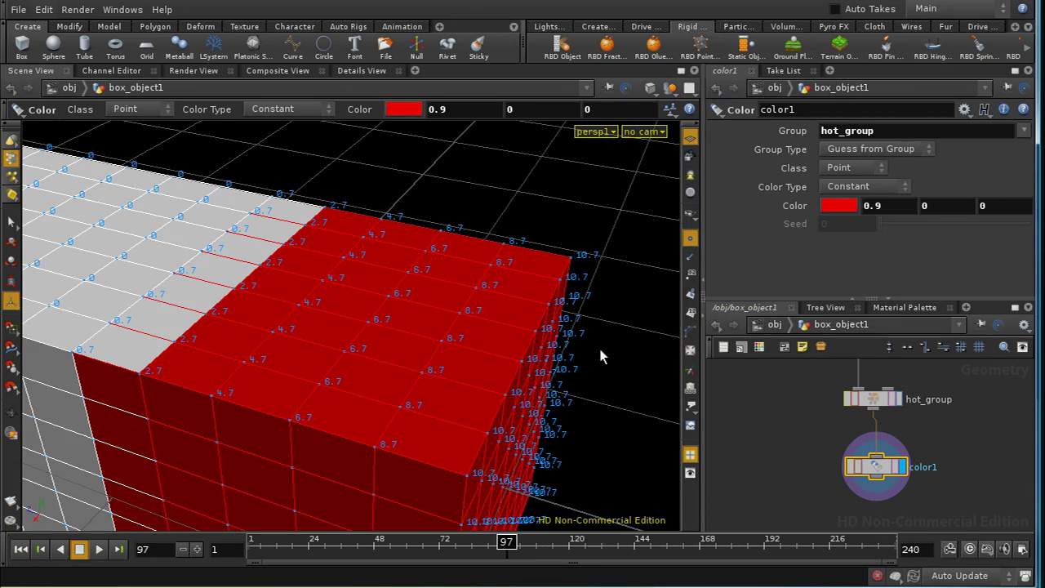
# - View the whole box and play the simulation from frame 1 in real time to check how the red coloring spreads
pyautogui.press('space')
pyautogui.moveTo(600, 349); pyautogui.dragTo(489, 457, button='right')
pyautogui.moveTo(490, 457); pyautogui.dragTo(443, 319)
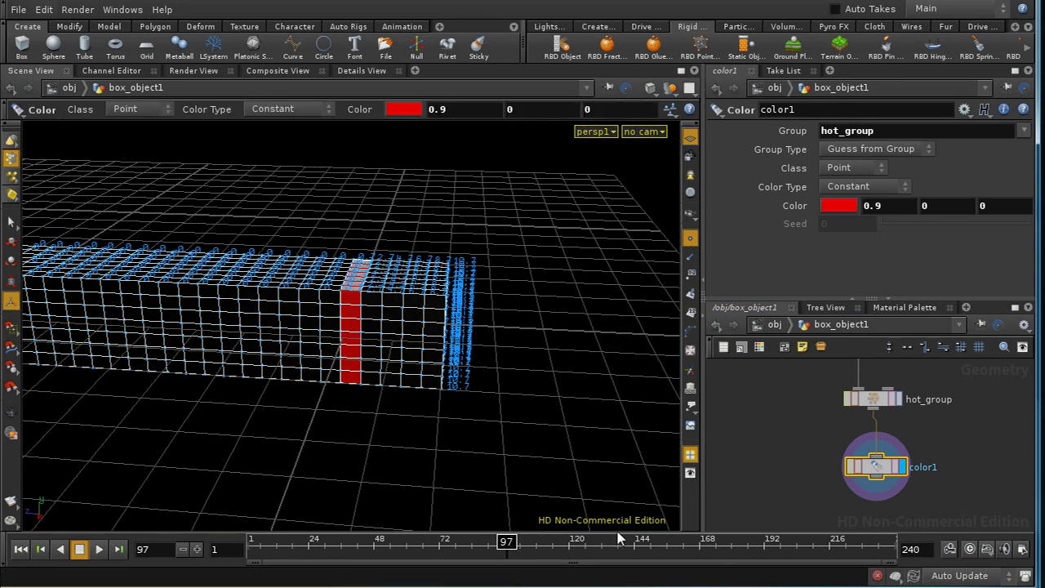
pyautogui.moveTo(510, 545); pyautogui.dragTo(254, 547)
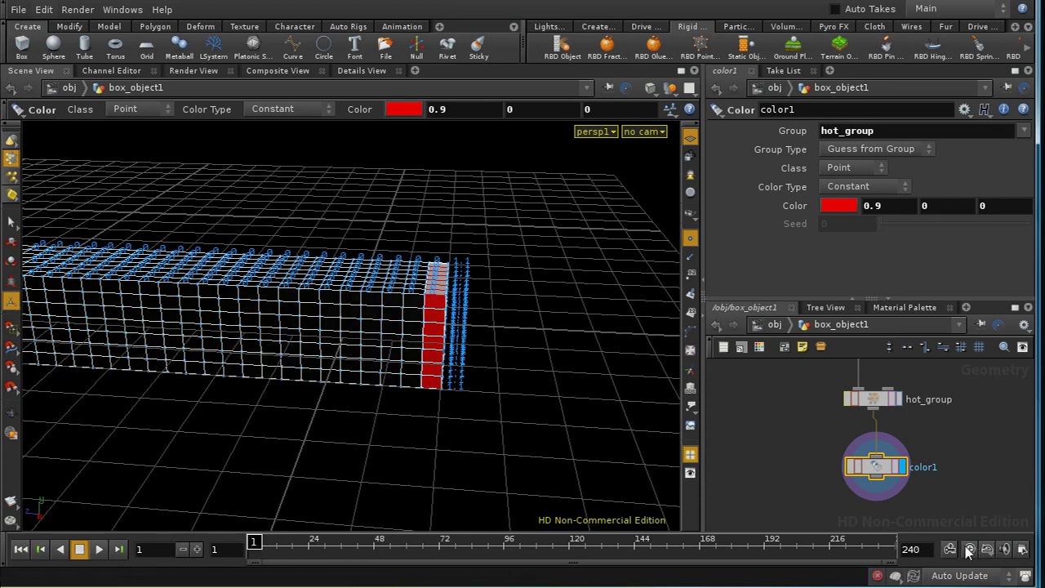
pyautogui.click(99, 548)
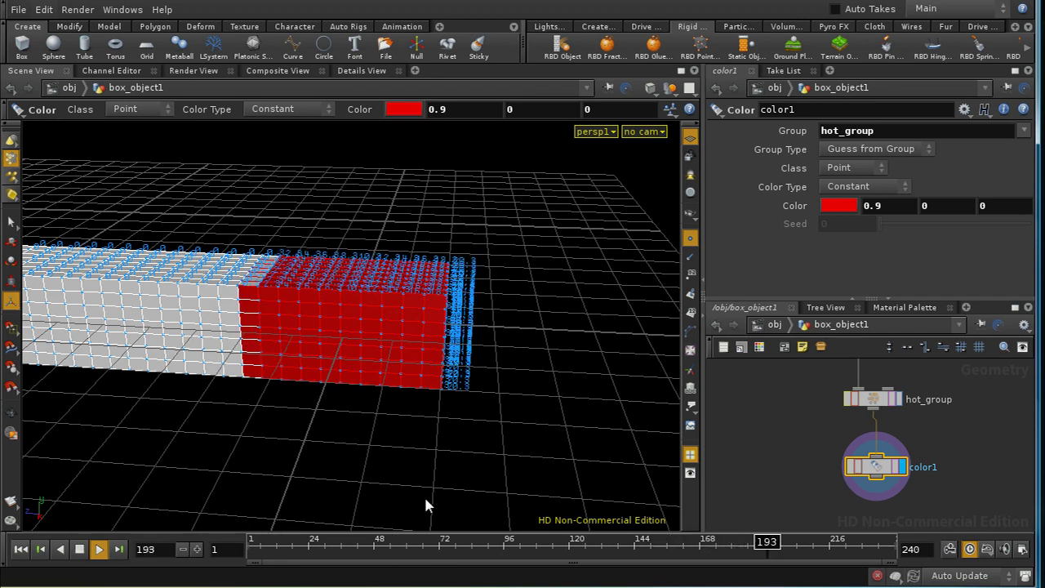
pyautogui.click(79, 548)
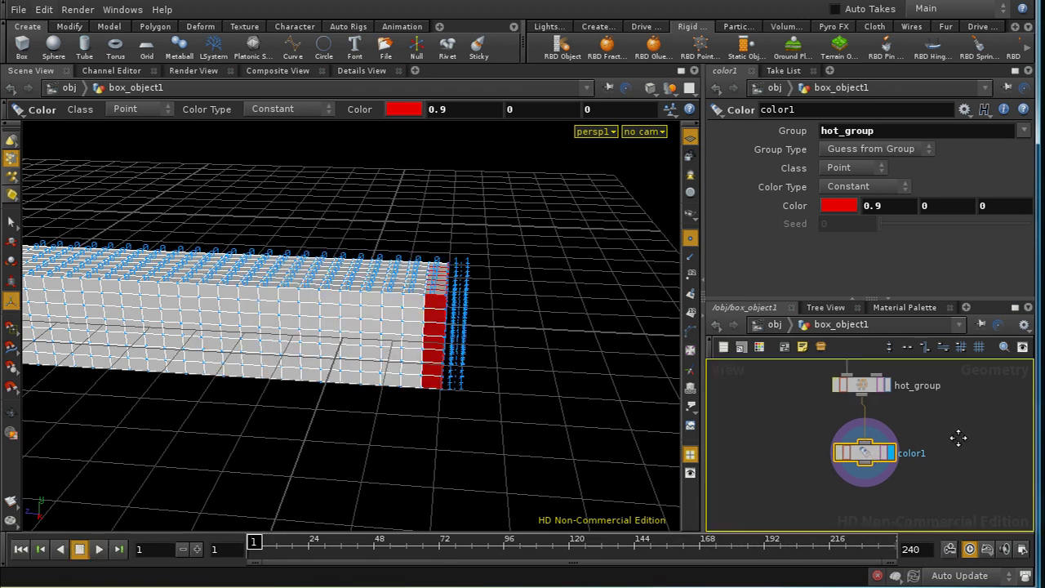
# - Set the Increment of the vopsop1 node inside the AutoDopNetwork's sopsolver1 to 0.5
pyautogui.click(773, 324)
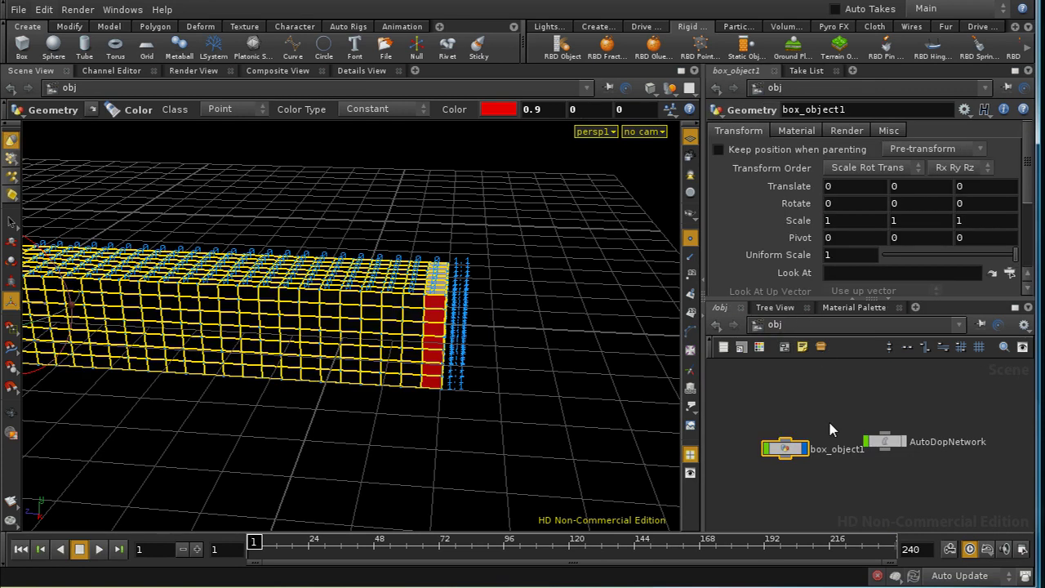
pyautogui.doubleClick(887, 447)
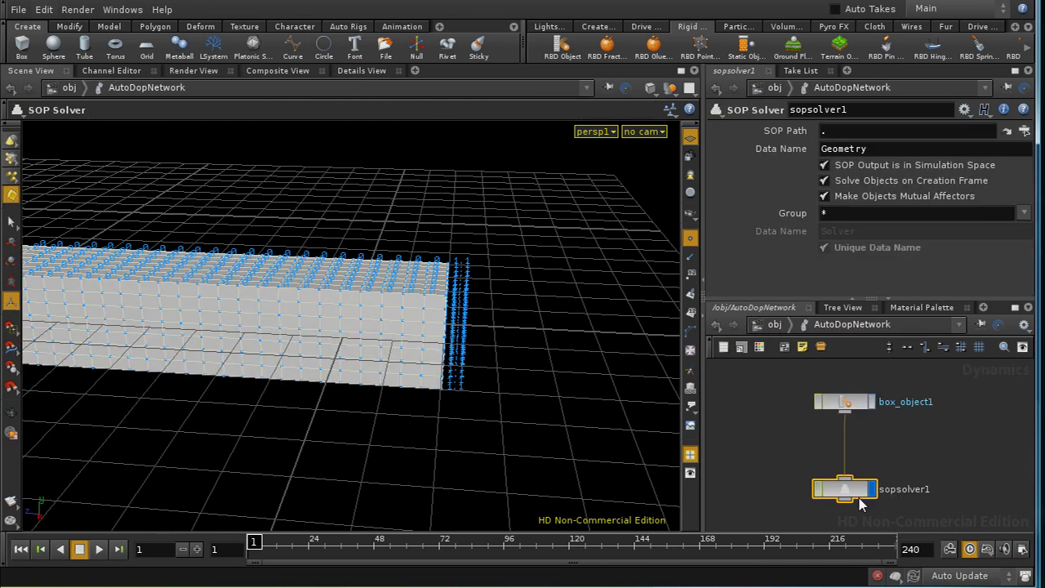
pyautogui.doubleClick(853, 492)
pyautogui.doubleClick(871, 446)
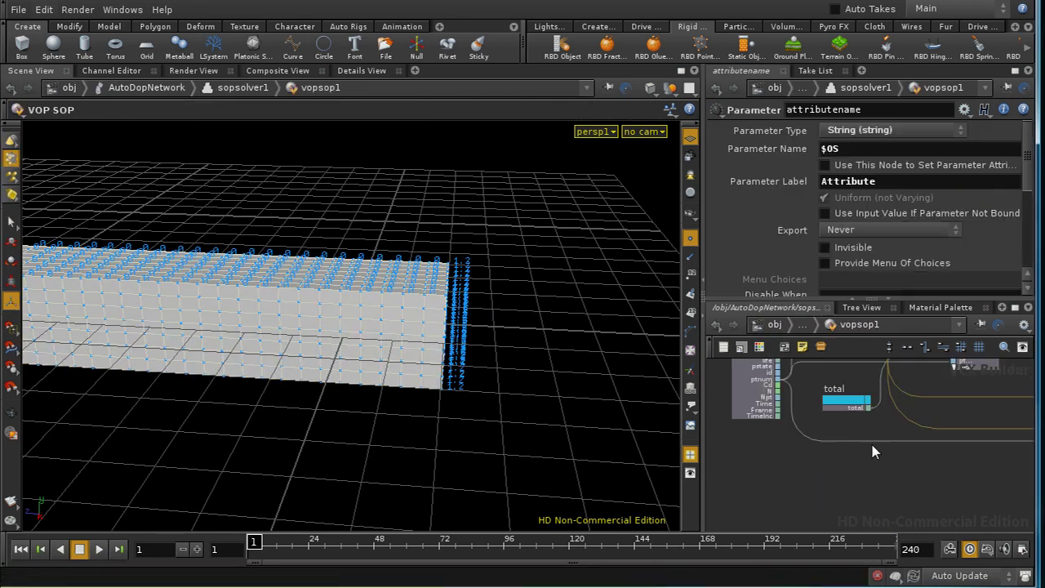
pyautogui.press('u')
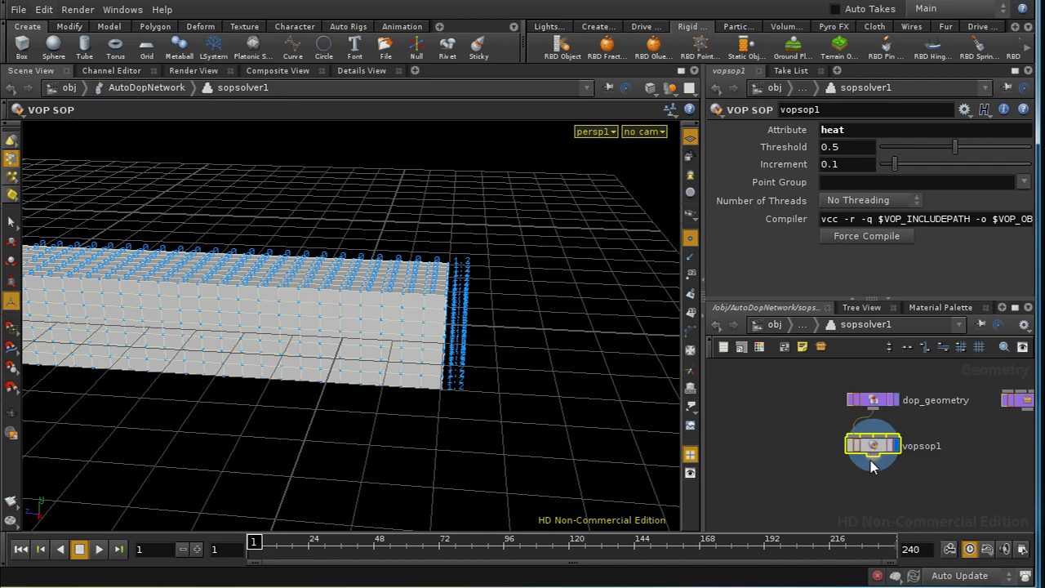
pyautogui.click(845, 166)
pyautogui.write('0.5')
pyautogui.press('Return')
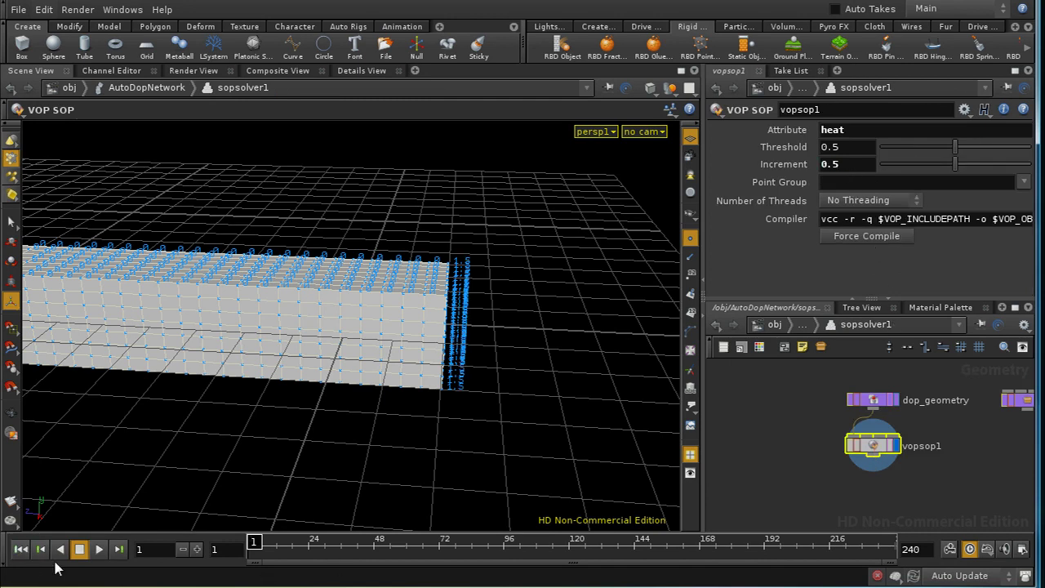
# - Play the simulation at object level to check how fast the red heat spreads along the box
pyautogui.click(97, 550)
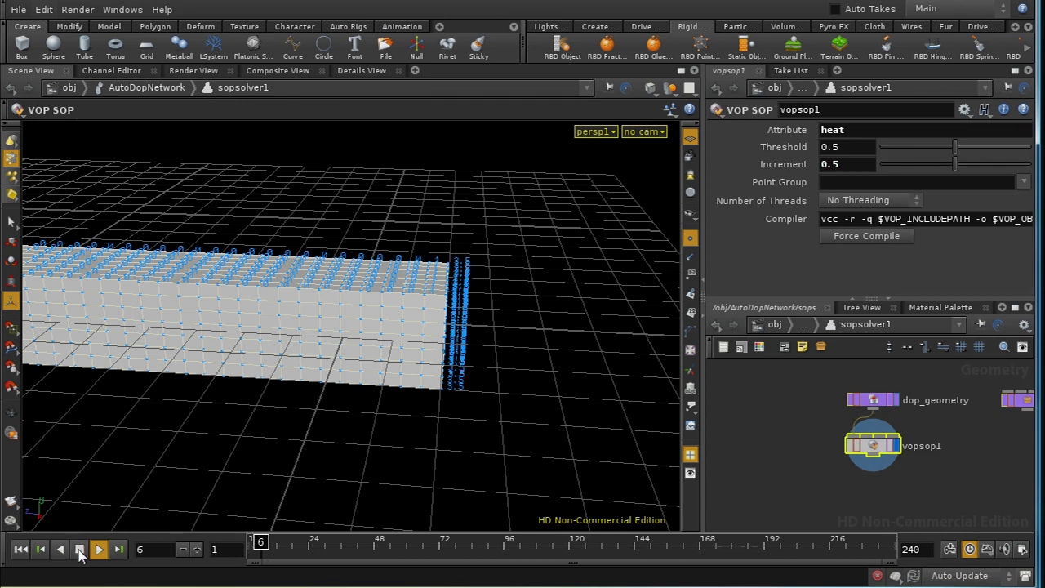
pyautogui.click(774, 324)
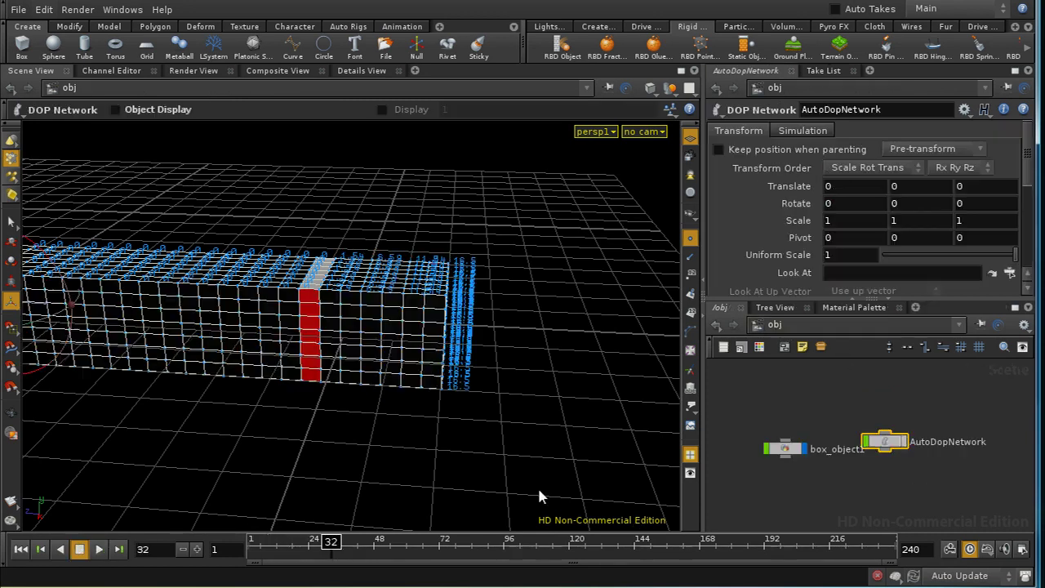
pyautogui.click(93, 547)
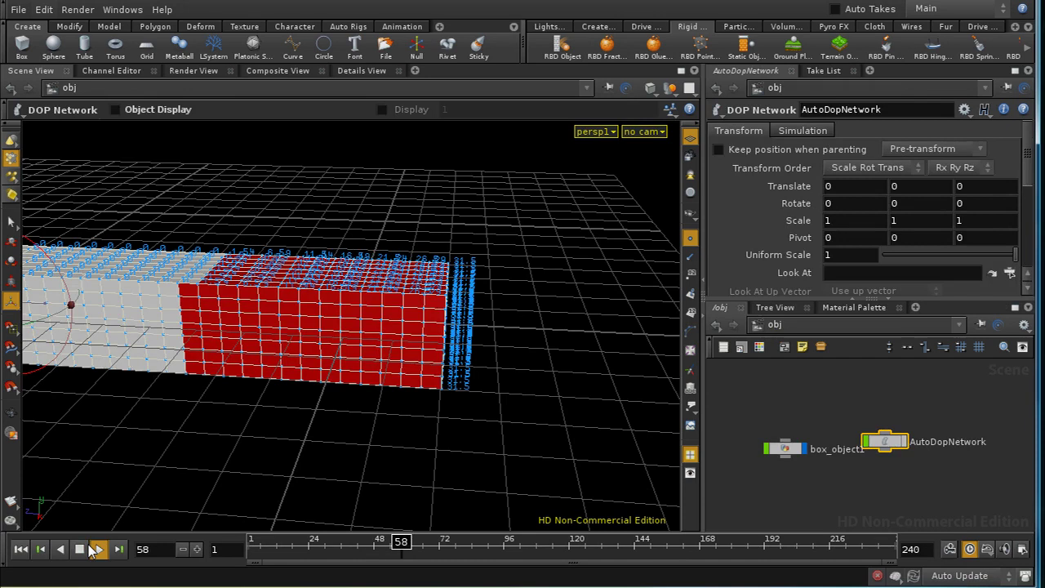
pyautogui.click(79, 549)
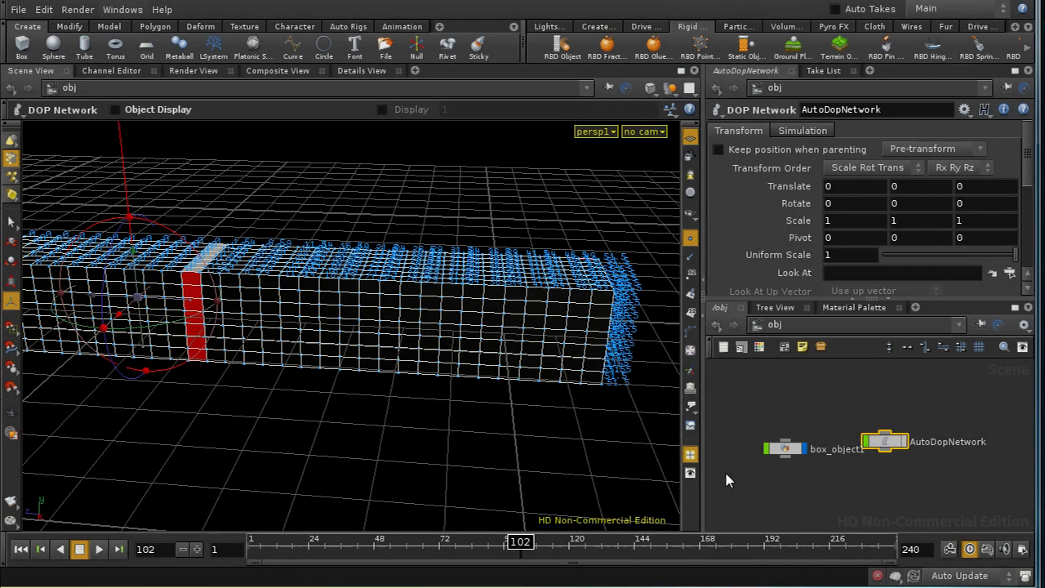
# - Open the vopsop1 network inside sopsolver1 and examine the random_range, increment and random_number_based_on_ptno nodes
pyautogui.doubleClick(886, 442)
pyautogui.doubleClick(849, 489)
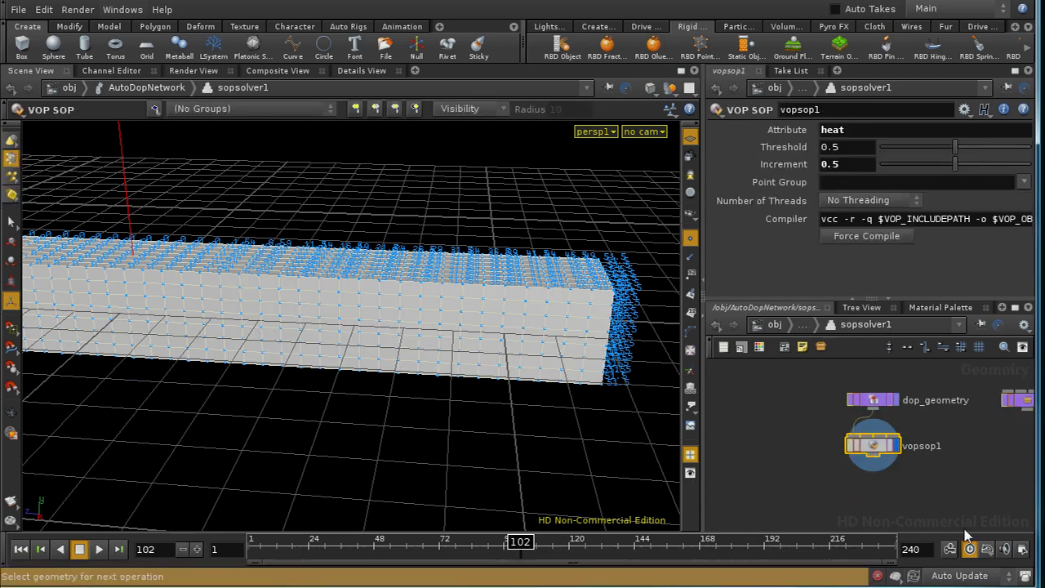
pyautogui.moveTo(950, 508); pyautogui.dragTo(805, 501, button='middle')
pyautogui.doubleClick(810, 431)
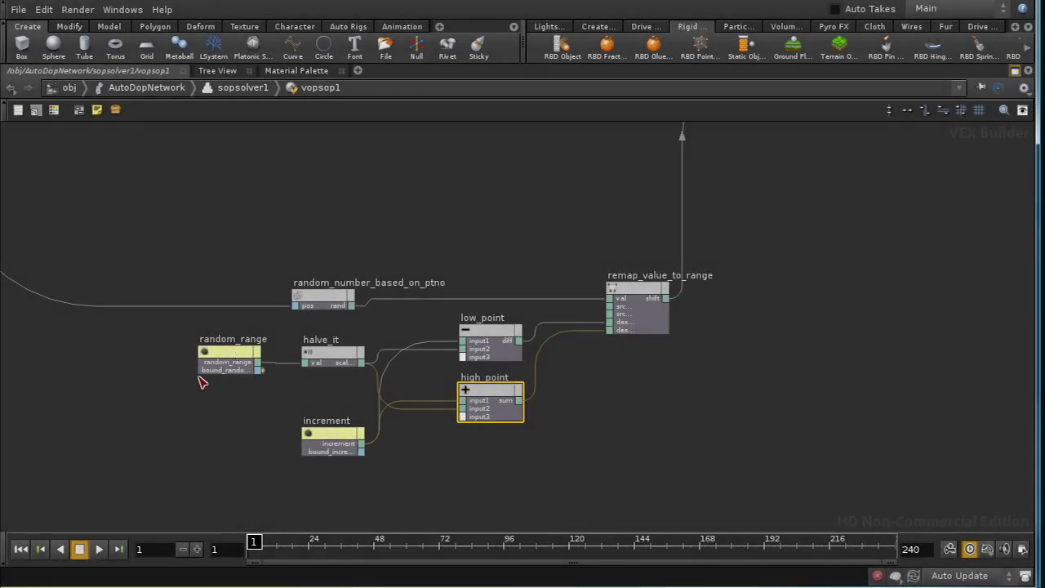
pyautogui.moveTo(228, 355); pyautogui.dragTo(216, 355)
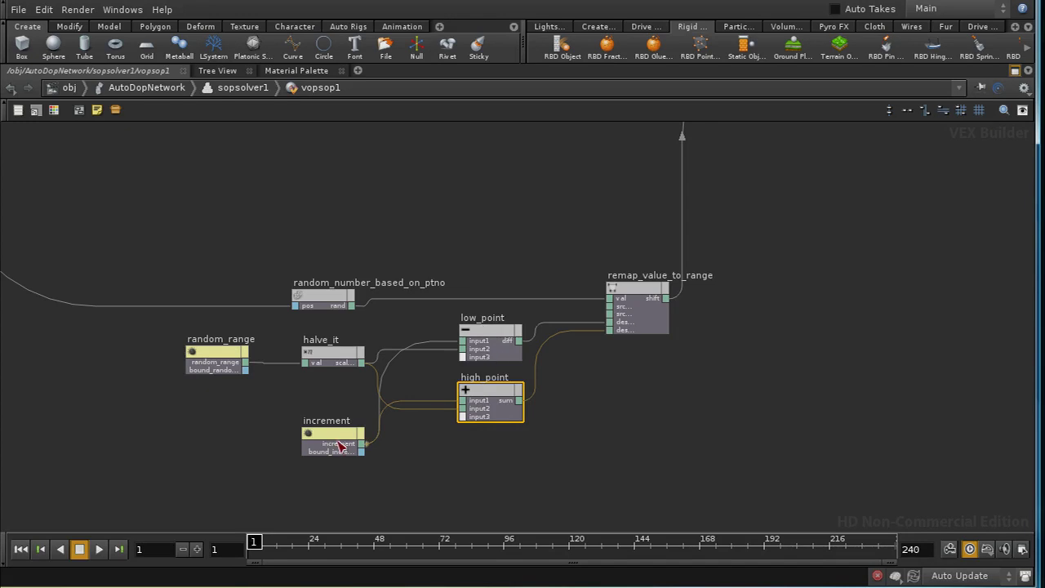
pyautogui.moveTo(340, 445); pyautogui.dragTo(328, 441)
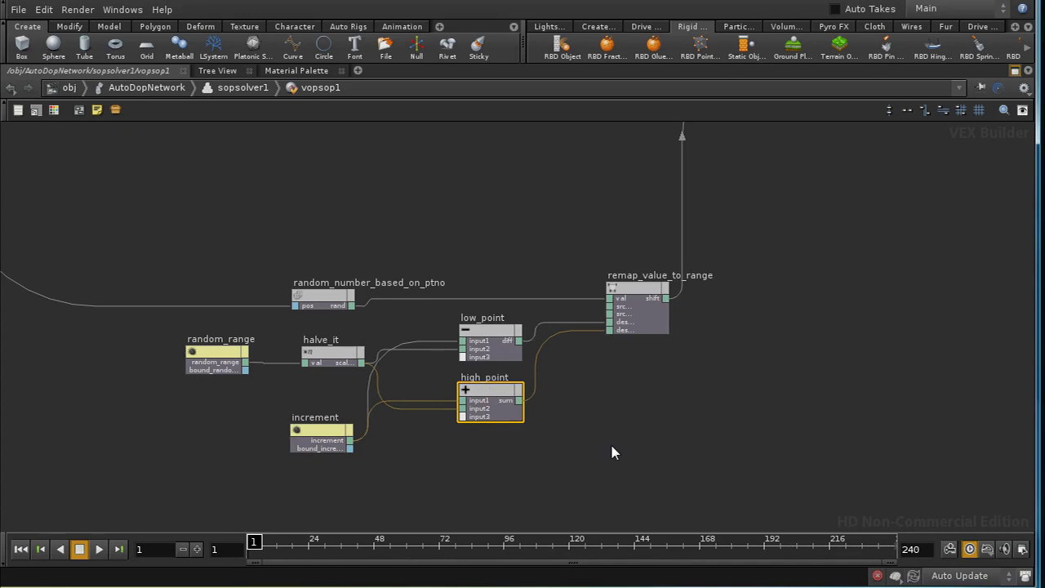
pyautogui.moveTo(609, 445); pyautogui.dragTo(517, 457, button='middle')
pyautogui.click(225, 315)
pyautogui.moveTo(231, 231); pyautogui.dragTo(327, 203, button='middle')
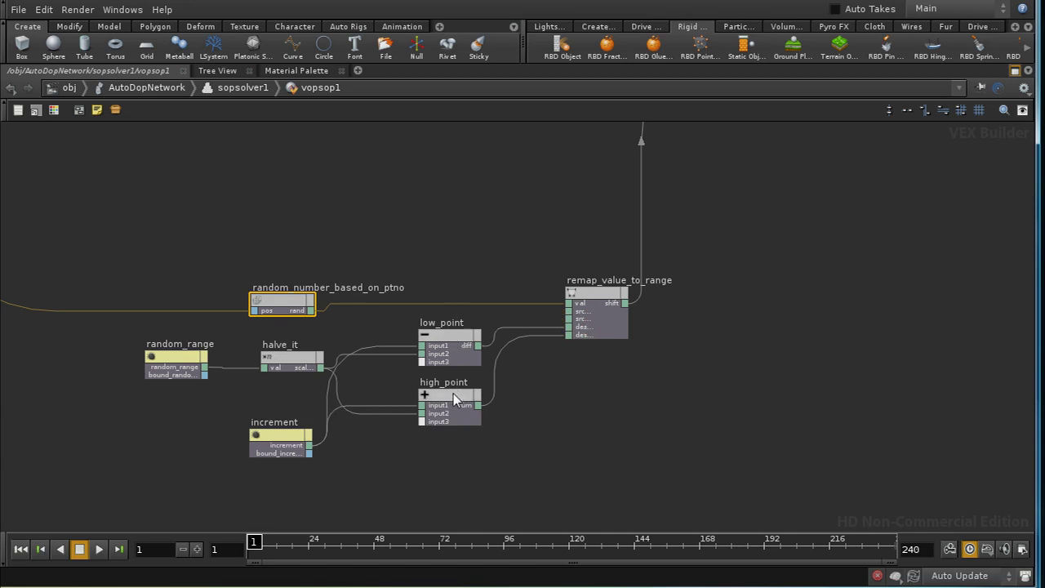
# - Trace the remap_value_to_range output to the shift input of if_above_threshold_do_add and back to the increment node
pyautogui.moveTo(535, 420); pyautogui.dragTo(419, 441, button='middle')
pyautogui.click(470, 315)
pyautogui.press('p')
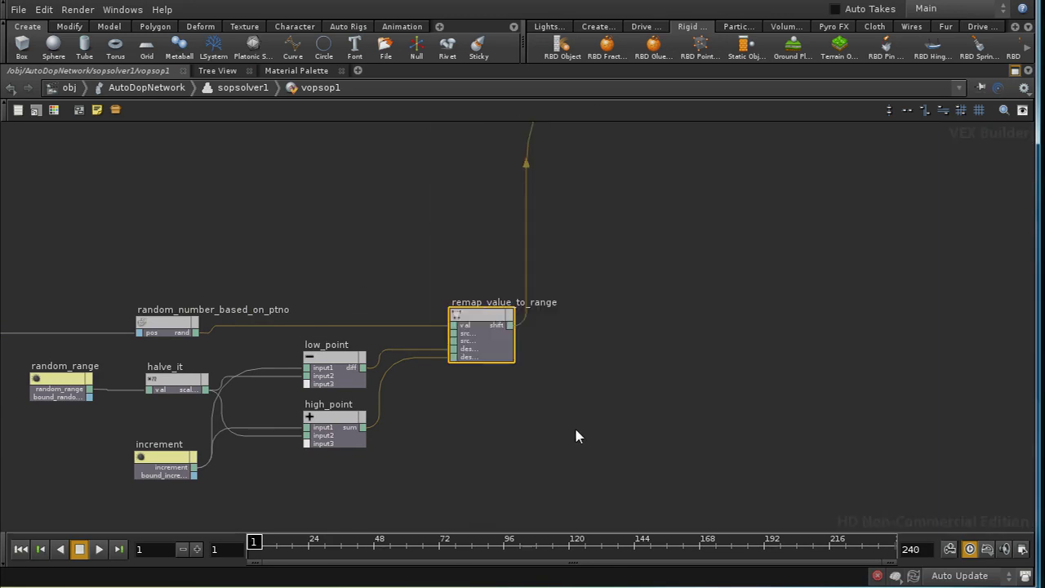
pyautogui.moveTo(576, 434); pyautogui.dragTo(433, 478, button='middle')
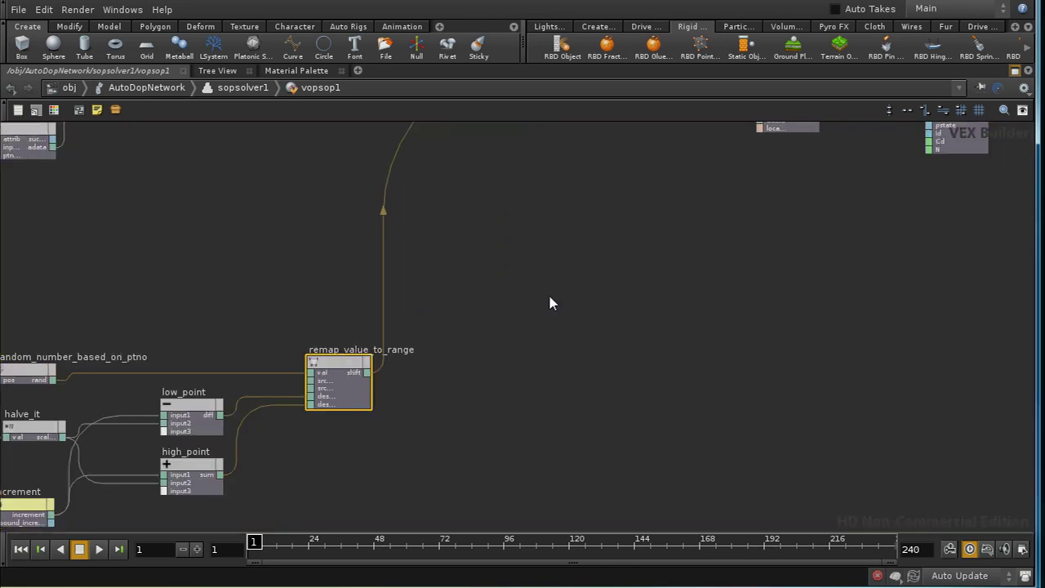
pyautogui.moveTo(549, 302); pyautogui.dragTo(336, 476, button='middle')
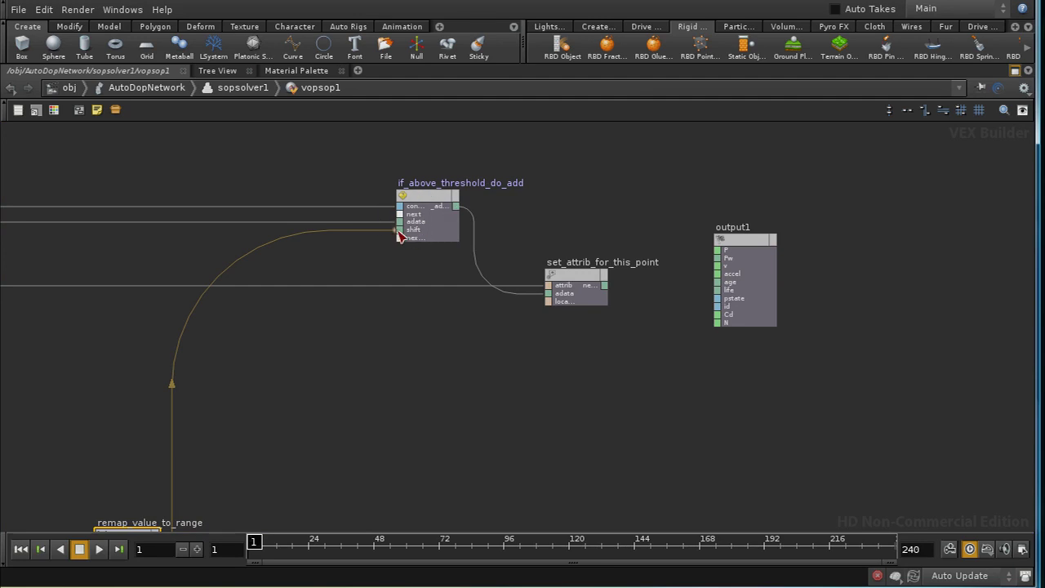
pyautogui.moveTo(344, 431); pyautogui.dragTo(361, 396, button='middle')
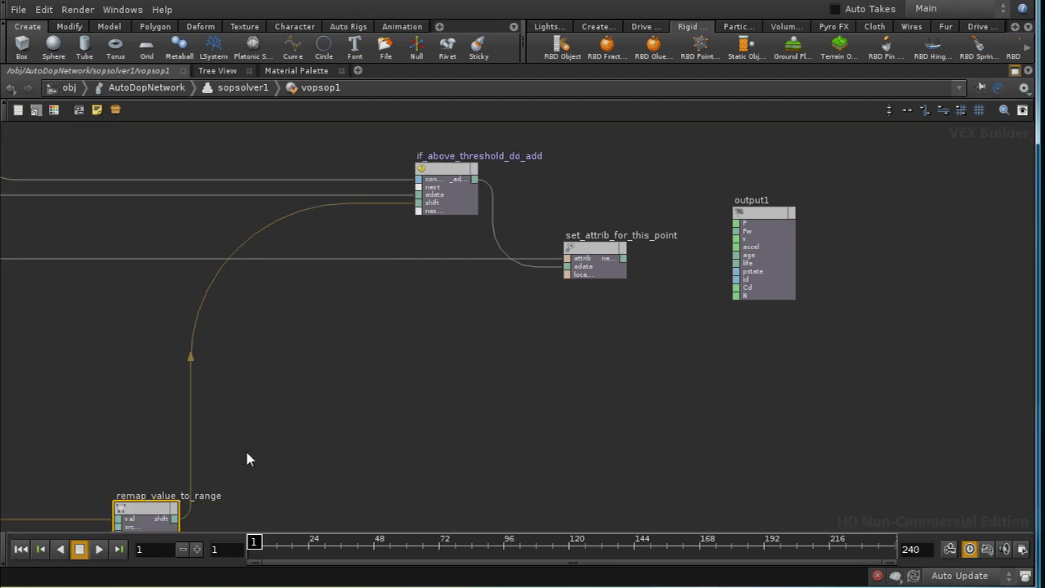
pyautogui.moveTo(245, 448); pyautogui.dragTo(590, 225, button='middle')
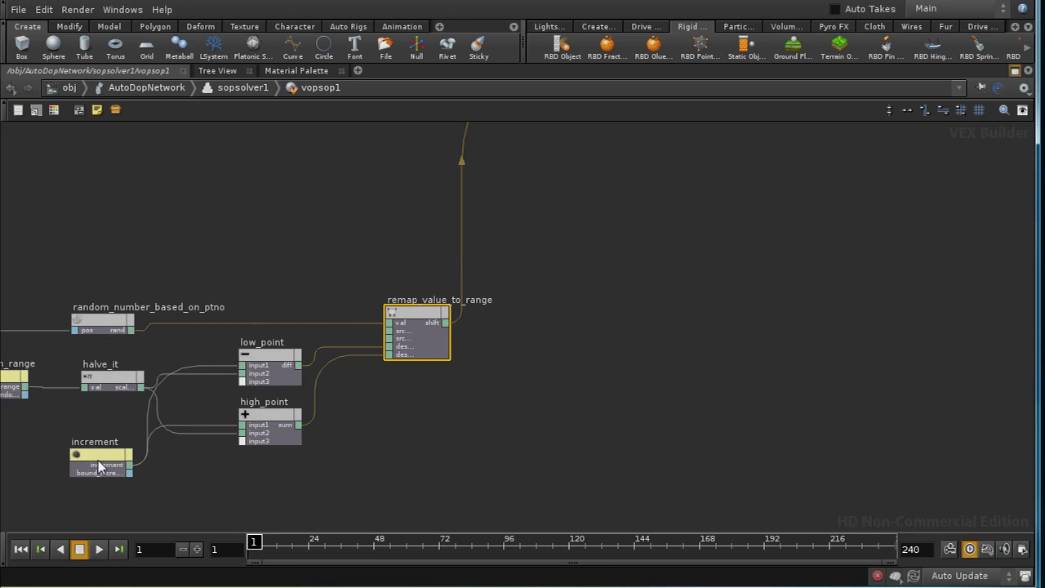
pyautogui.moveTo(644, 405); pyautogui.dragTo(533, 298, button='middle')
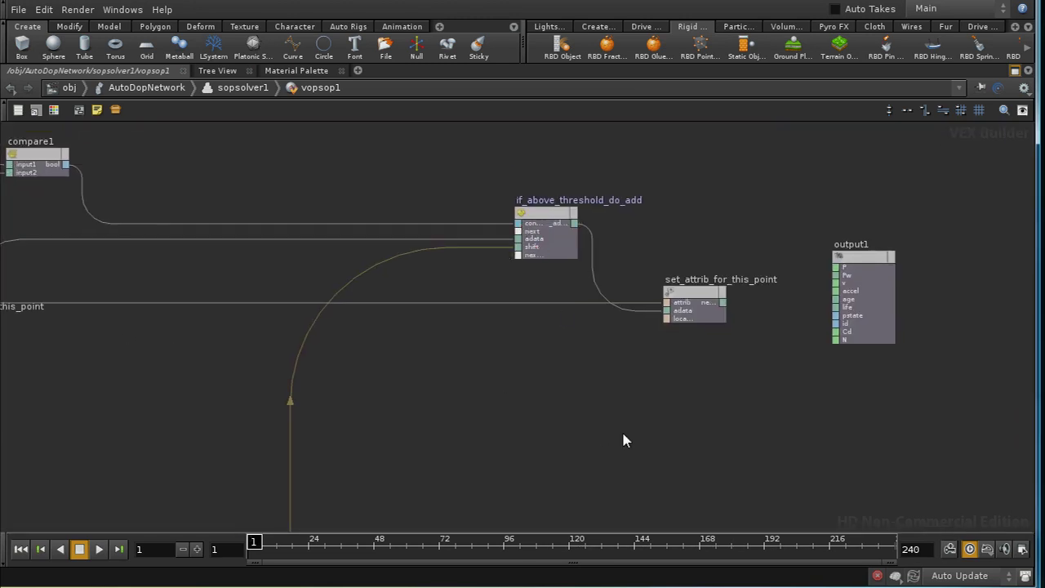
# - Return to the object level and advance the simulation frame by frame to frame 19 to inspect the randomized heat spread
pyautogui.press('u')
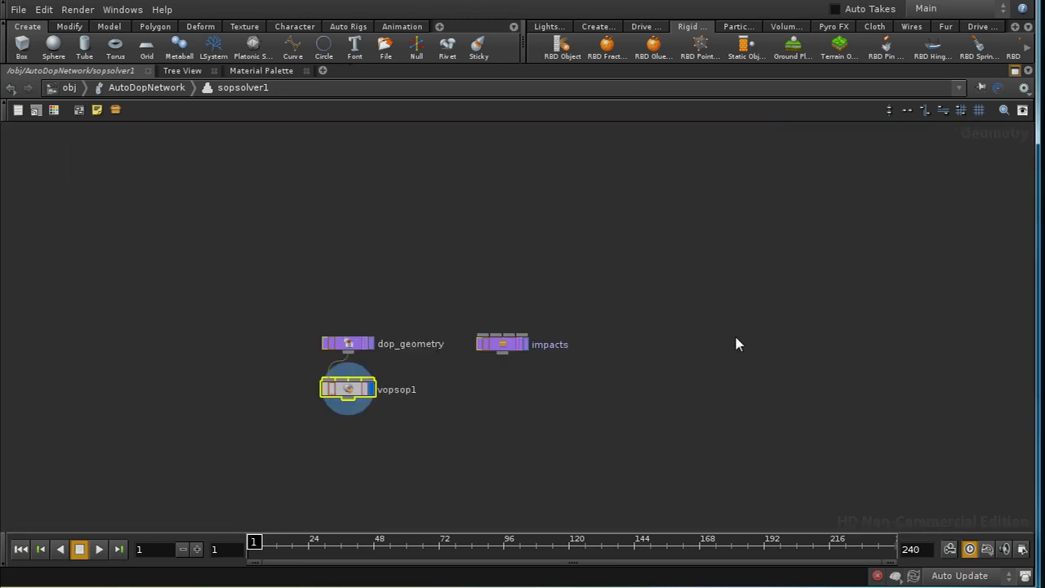
pyautogui.click(1015, 70)
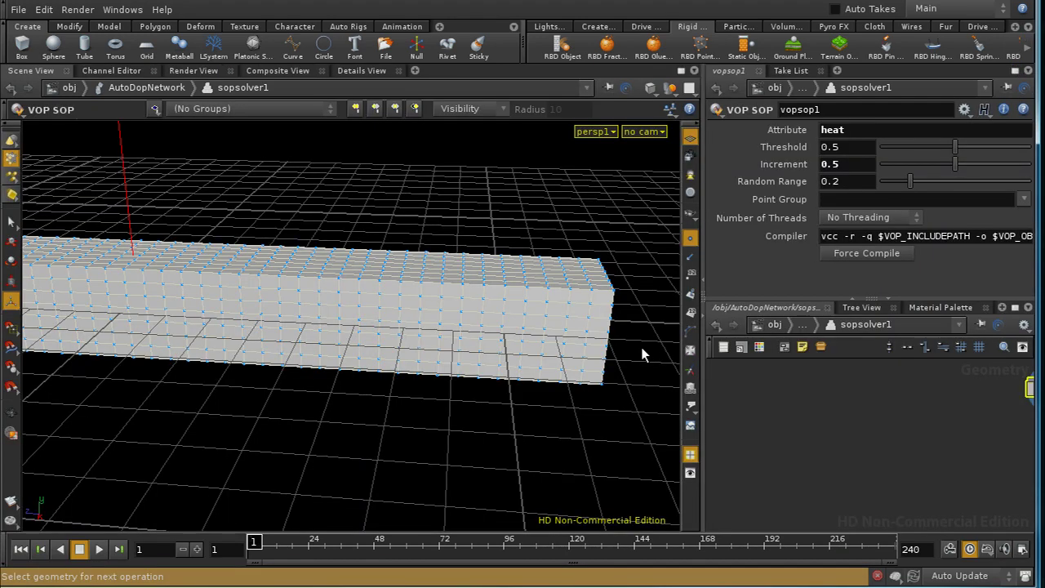
pyautogui.press('u')
pyautogui.press('u')
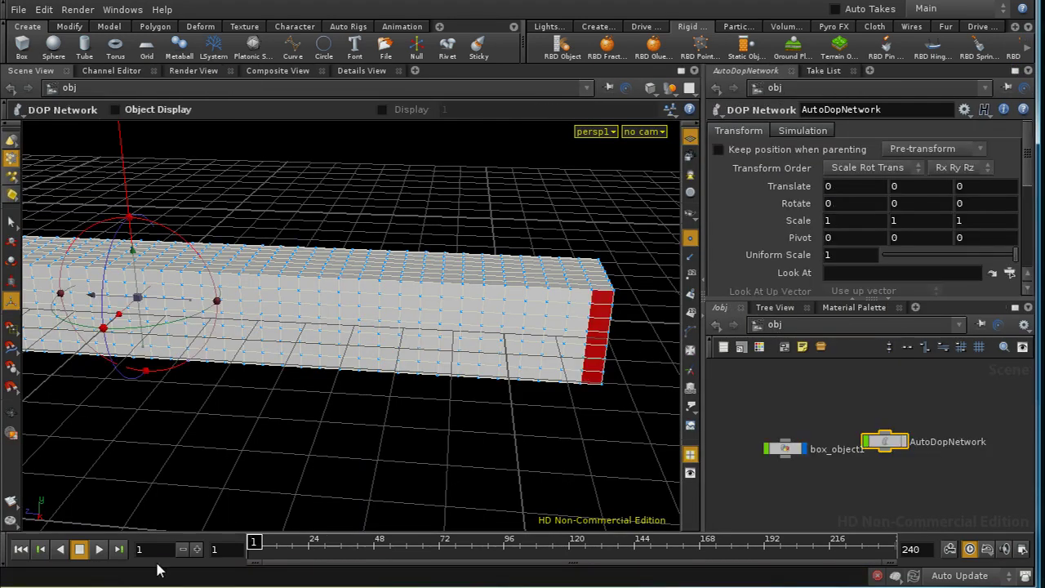
pyautogui.click(195, 551)
pyautogui.click(195, 551)
pyautogui.click(195, 551)
pyautogui.click(195, 553)
pyautogui.click(195, 551)
pyautogui.click(195, 550)
pyautogui.click(195, 551)
pyautogui.click(195, 551)
pyautogui.click(195, 551)
pyautogui.click(195, 551)
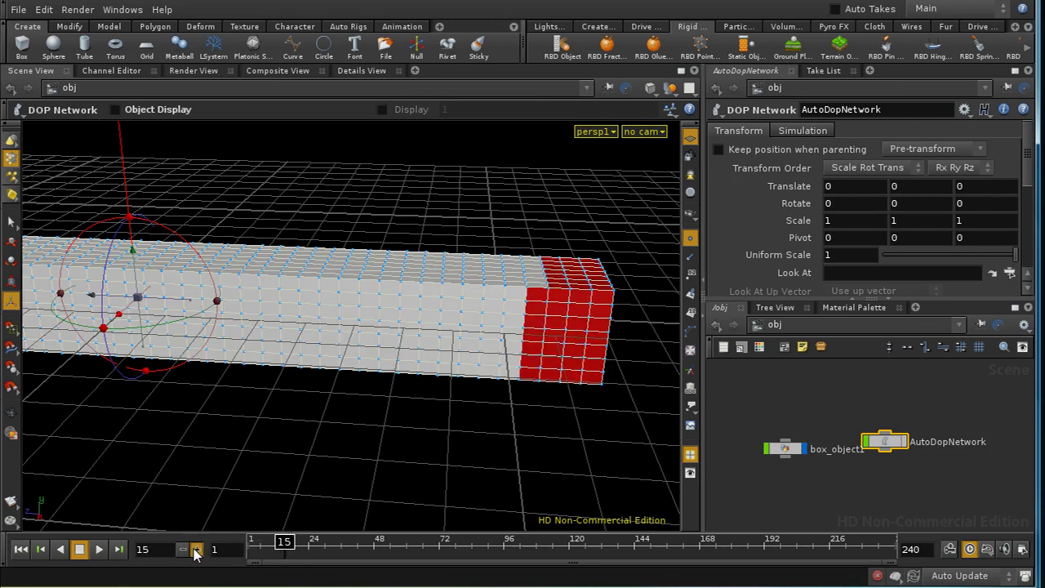
pyautogui.click(196, 551)
pyautogui.click(195, 551)
pyautogui.click(195, 551)
pyautogui.click(195, 551)
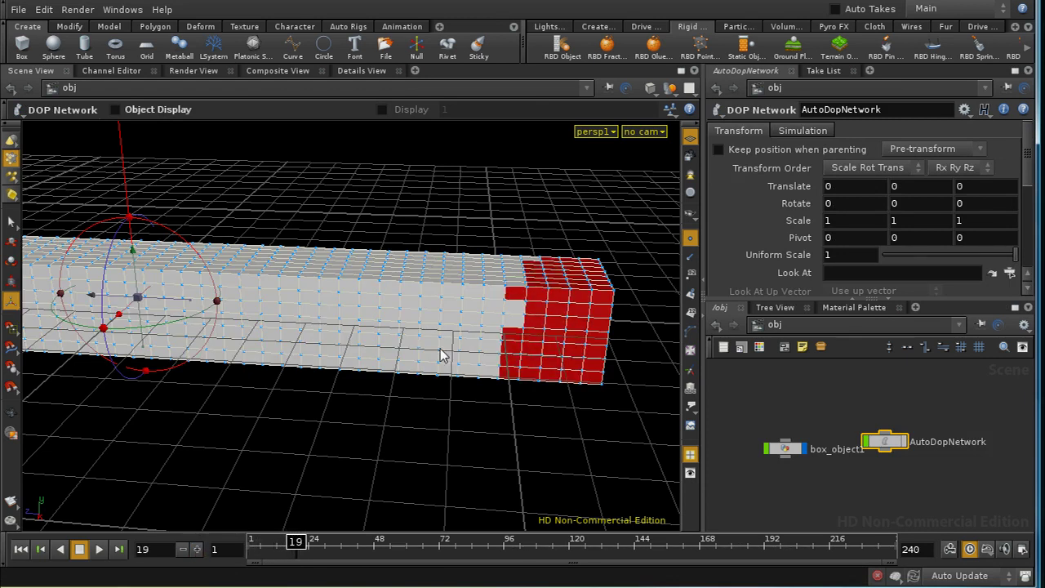
# - Play the simulation from frame 1 with the box seen from another angle to check the uneven heat front
pyautogui.press('Escape')
pyautogui.moveTo(466, 233); pyautogui.dragTo(219, 318)
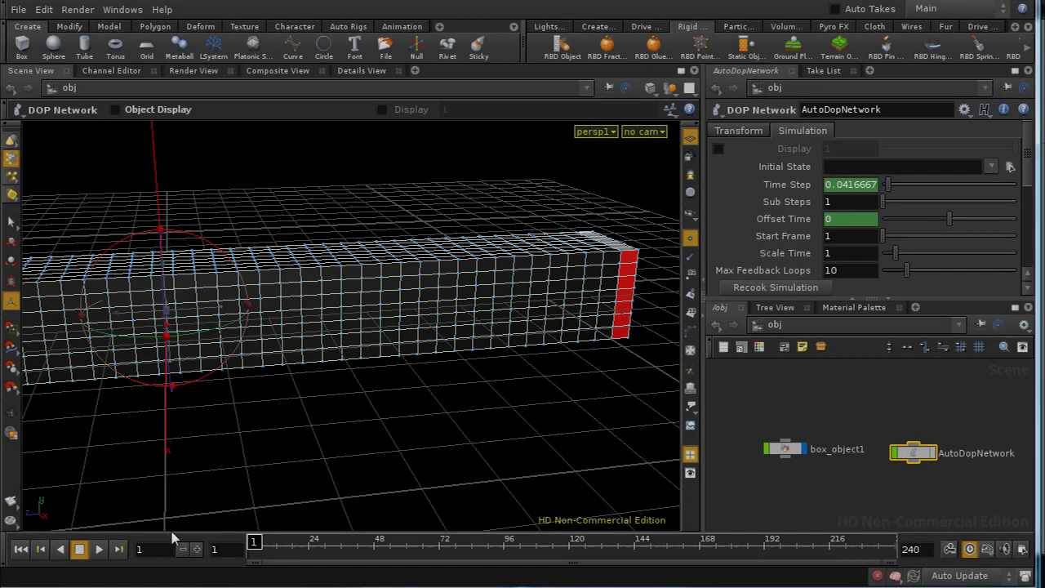
pyautogui.click(99, 548)
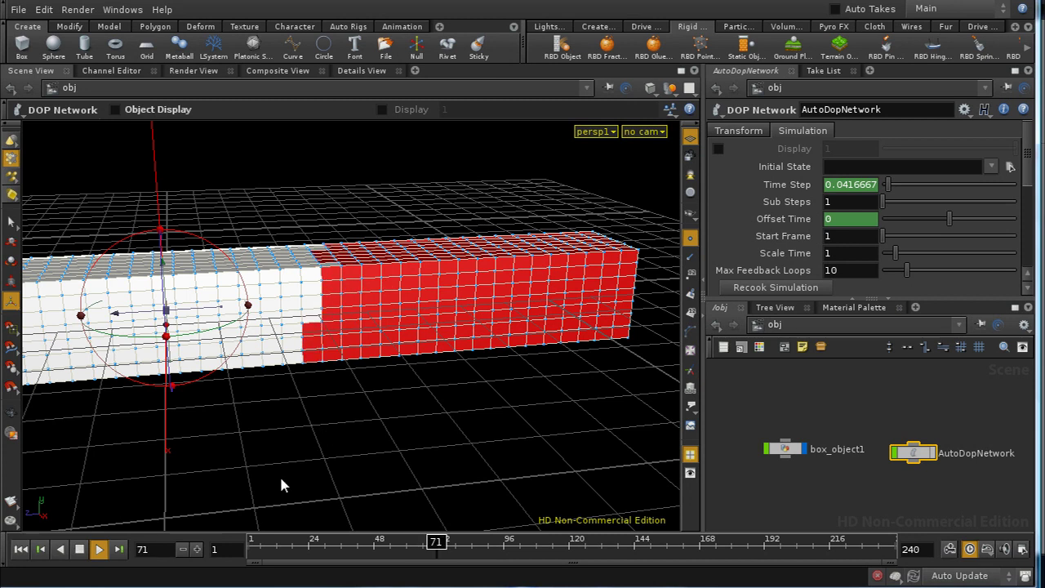
pyautogui.click(79, 548)
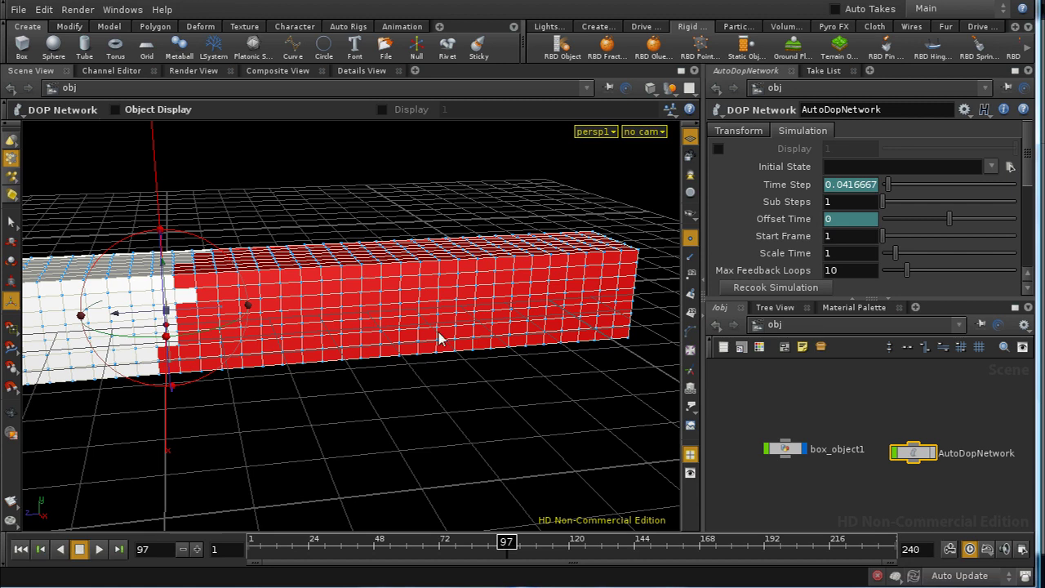
# - Set the Sub Steps of AutoDopNetwork's simulation to 4 and return to frame 1
pyautogui.moveTo(898, 494); pyautogui.dragTo(849, 459, button='middle')
pyautogui.moveTo(871, 440); pyautogui.dragTo(901, 451)
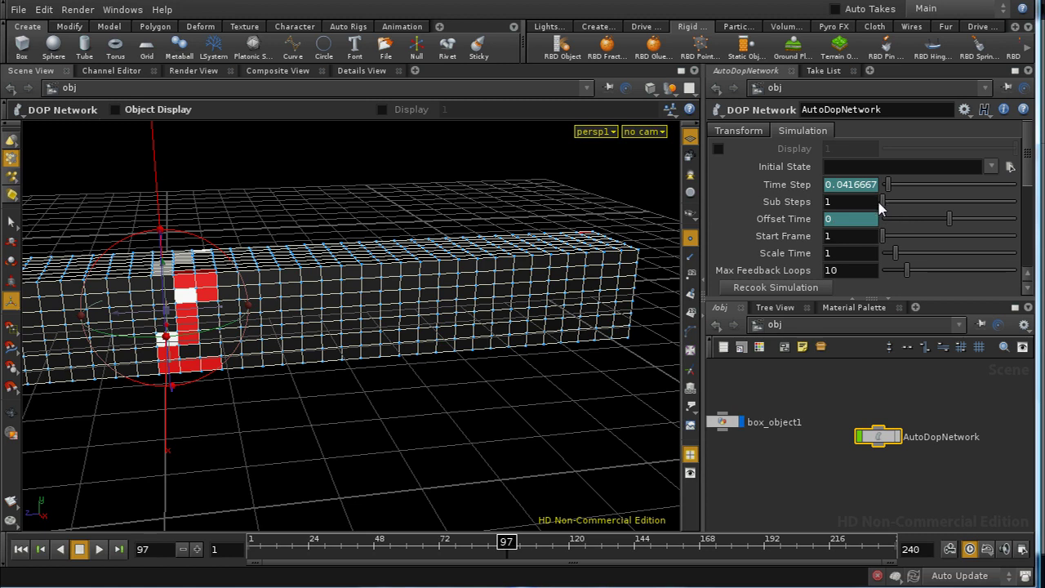
pyautogui.moveTo(879, 202); pyautogui.dragTo(926, 203)
pyautogui.hotkey('ctrl', 'Up')
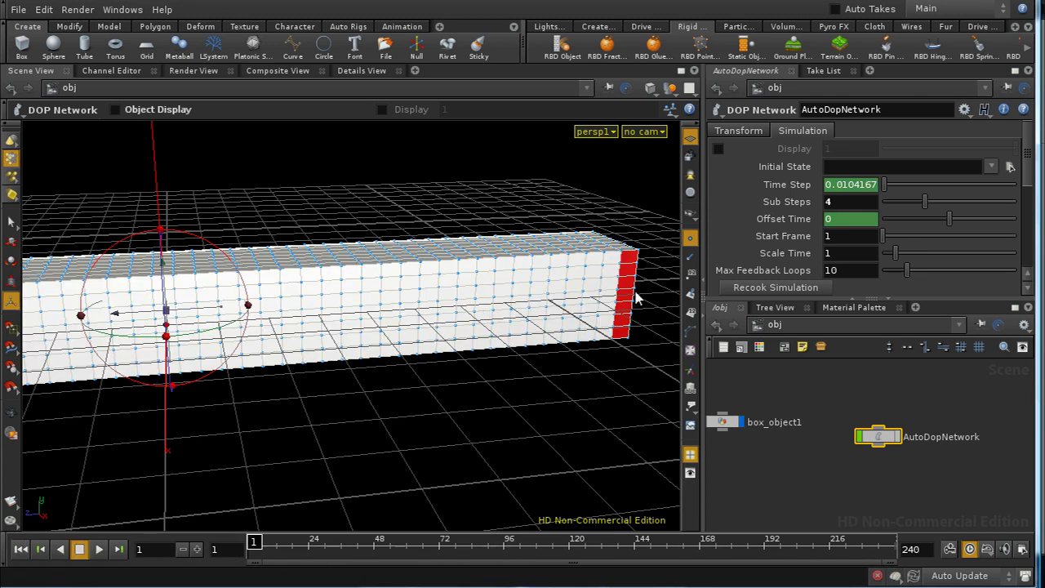
# - Play the simulation with the new substeps, stop it and rewind to the first frame
pyautogui.click(98, 550)
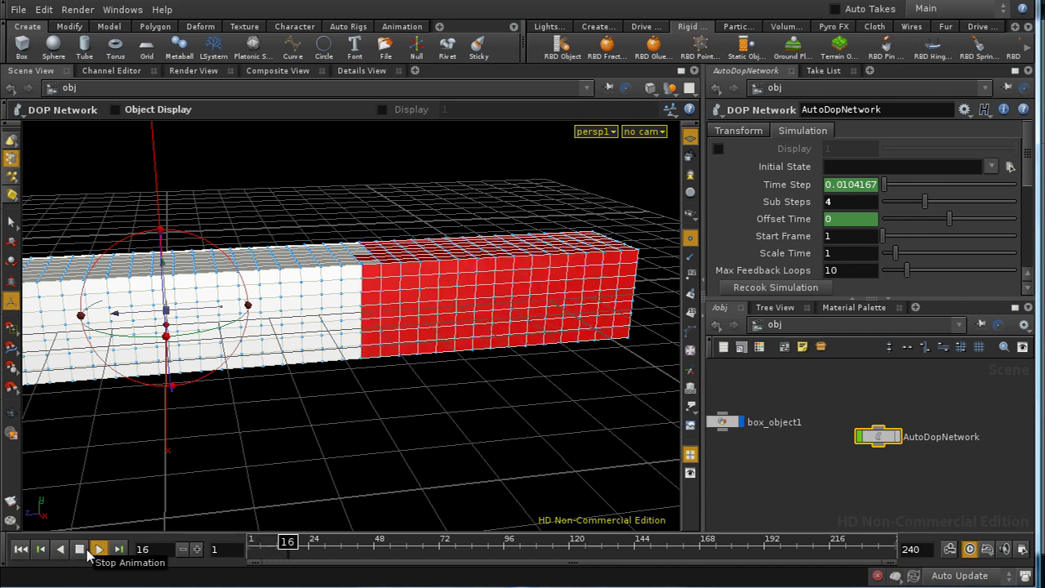
pyautogui.click(78, 549)
pyautogui.click(28, 551)
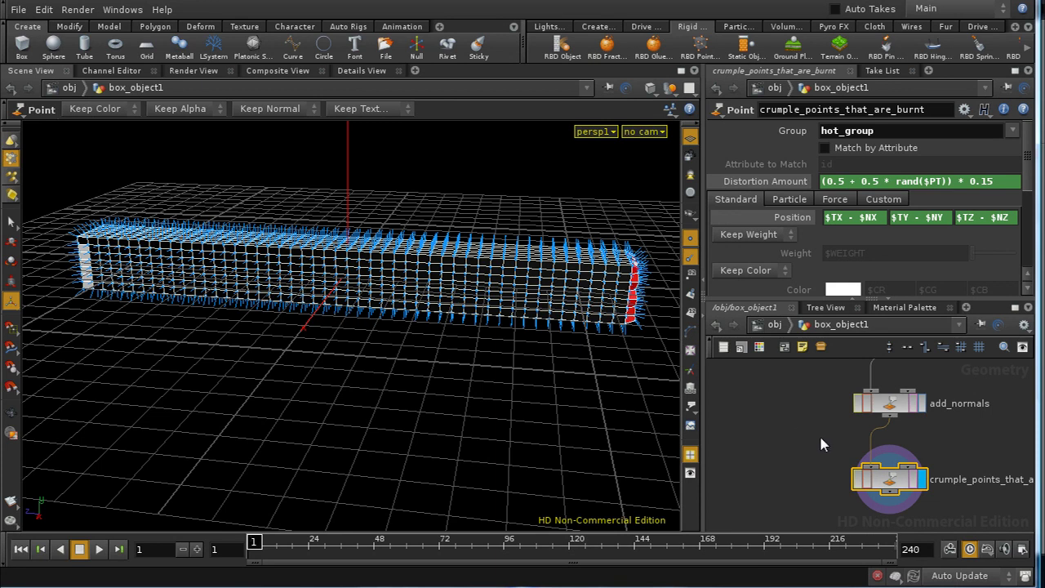
# - Inspect the Add Normal settings of the add_normals node and the point normals on the box's hot end
pyautogui.moveTo(792, 415); pyautogui.dragTo(769, 408, button='middle')
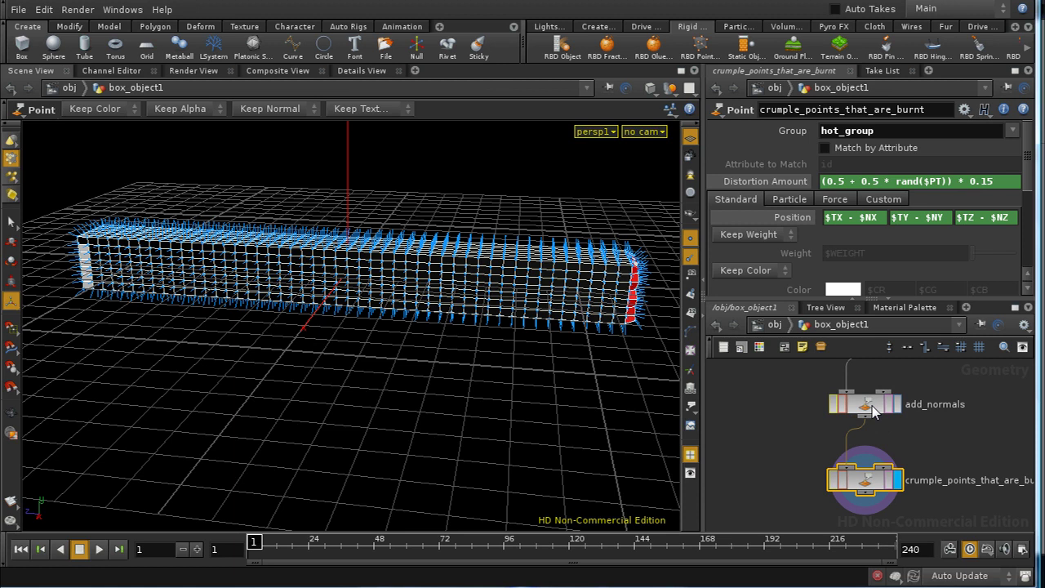
pyautogui.click(872, 410)
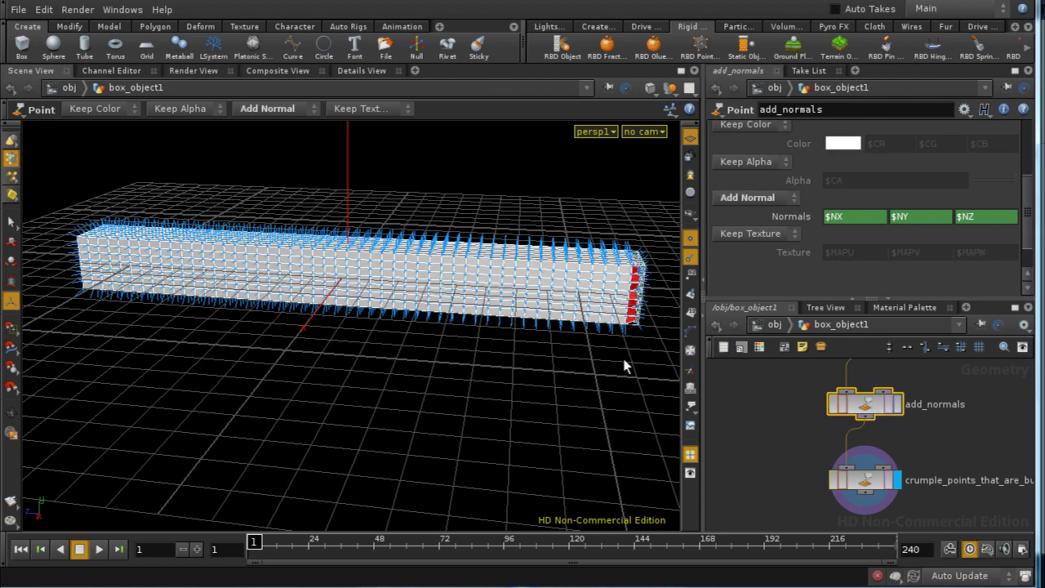
pyautogui.moveTo(618, 362); pyautogui.dragTo(530, 366)
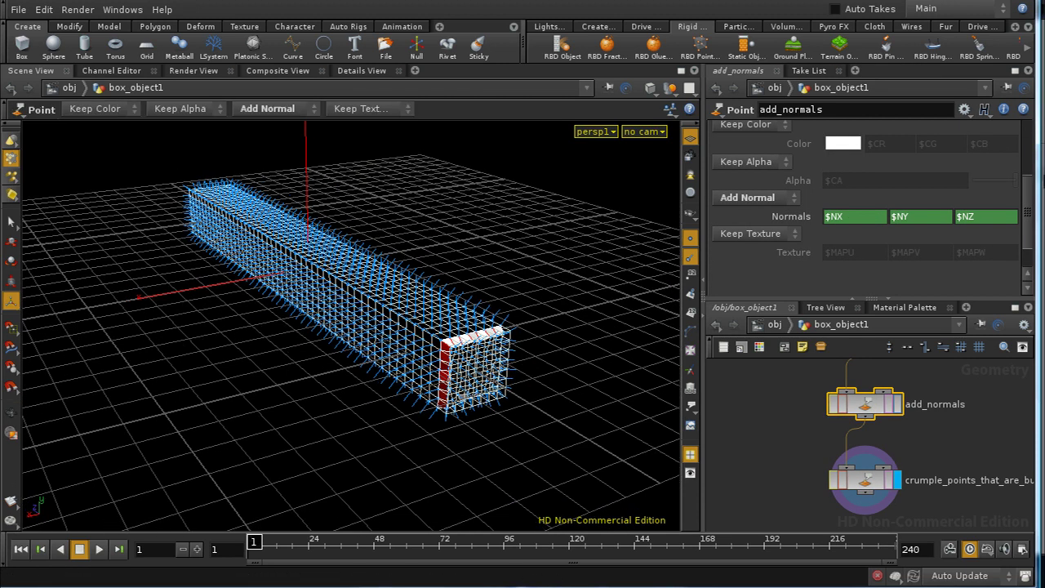
# - Select the crumple_points_that_are_burnt node and inspect its group, distortion amount and position parameters
pyautogui.moveTo(1026, 198)
pyautogui.mouseDown()
pyautogui.moveTo(1022, 144)
pyautogui.moveTo(1030, 212)
pyautogui.mouseUp()
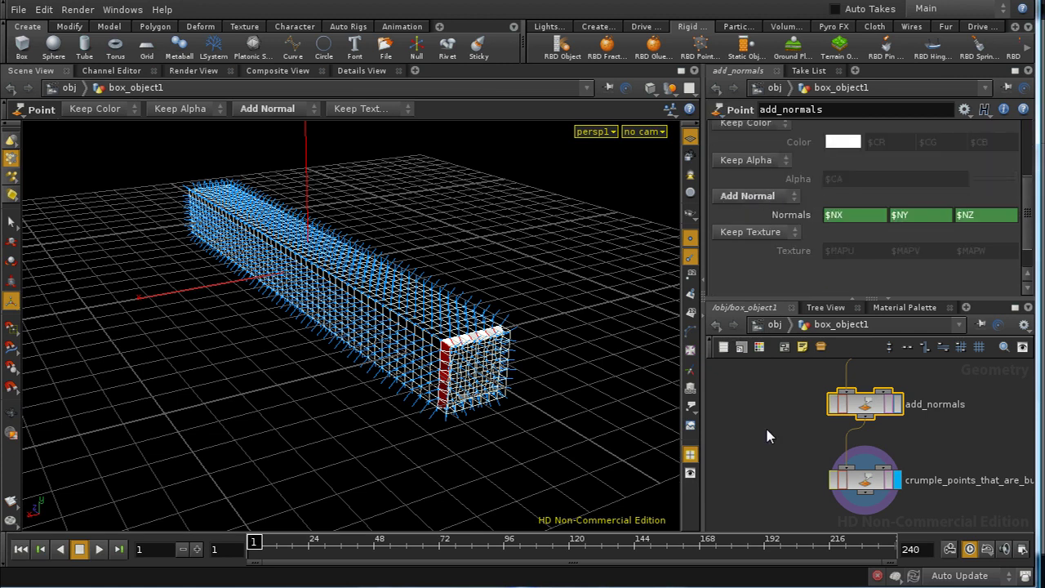
pyautogui.scroll(-3, 768, 432)
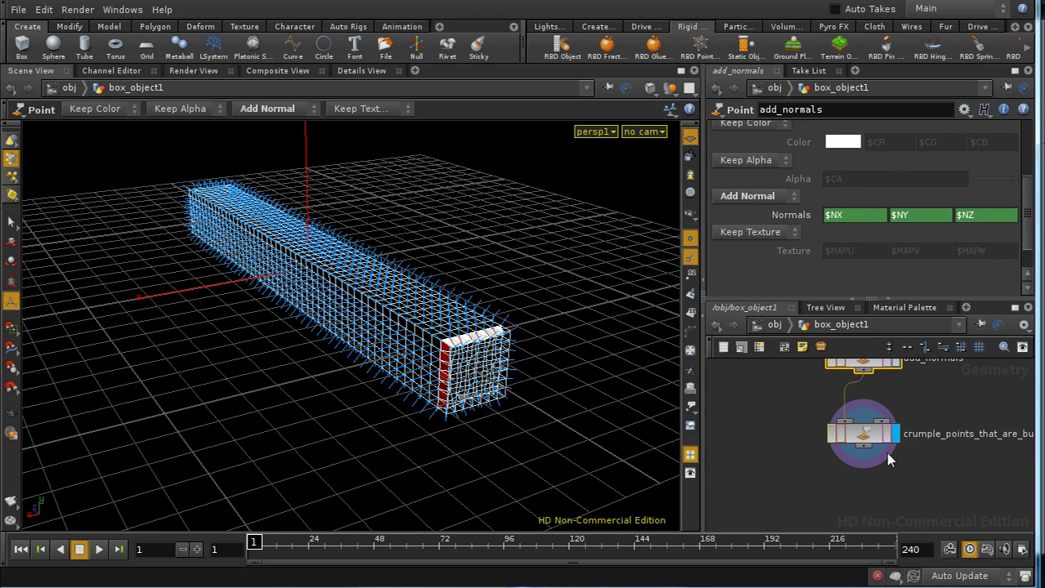
pyautogui.click(866, 440)
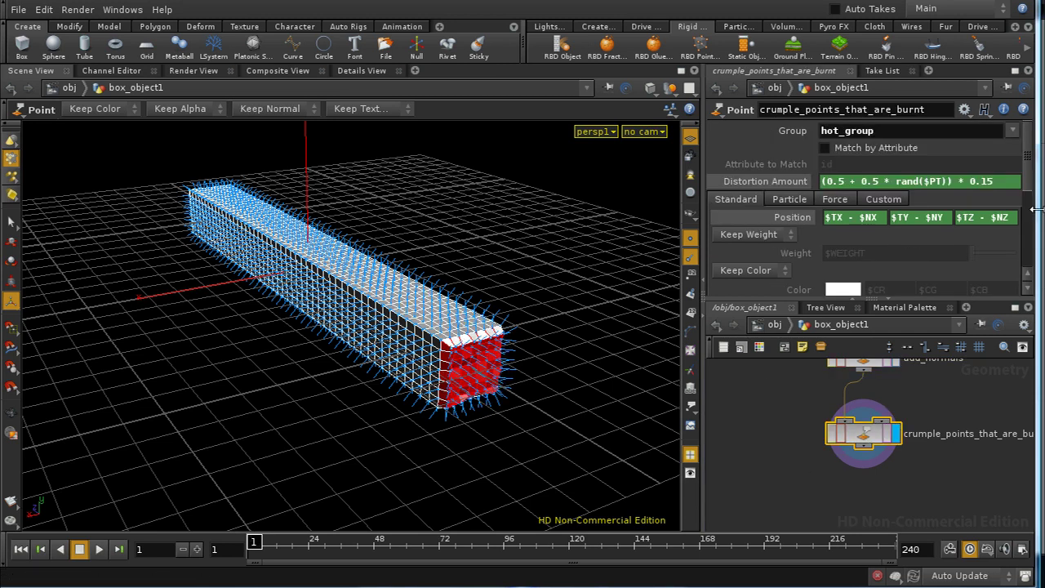
pyautogui.scroll(-2, 1030, 204)
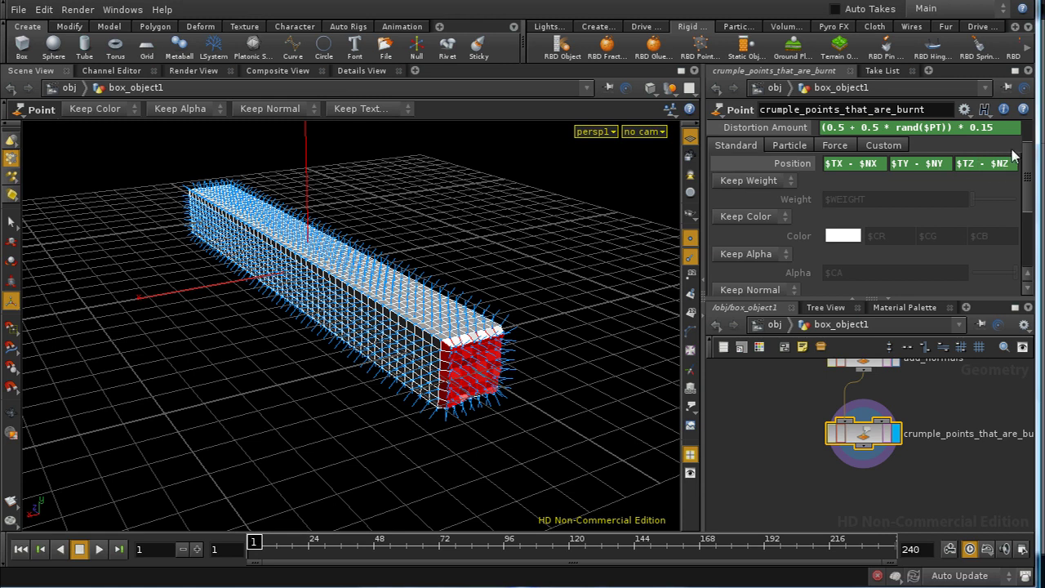
pyautogui.scroll(2, 1026, 157)
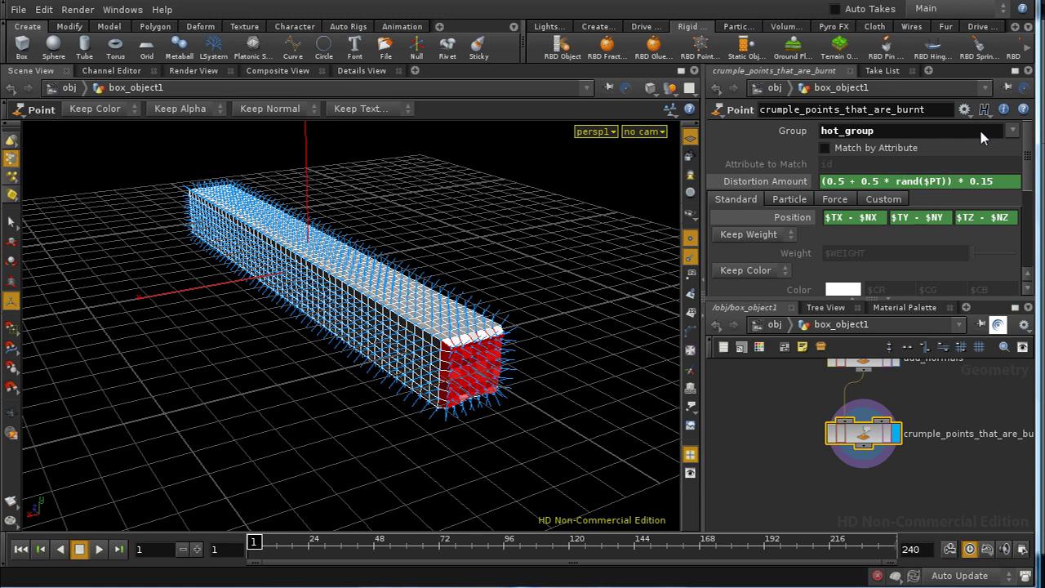
# - Examine the custom Distortion Amount (move_amount) parameter in the node's Edit Parameter Interface window, then close the window without changes
pyautogui.click(965, 110)
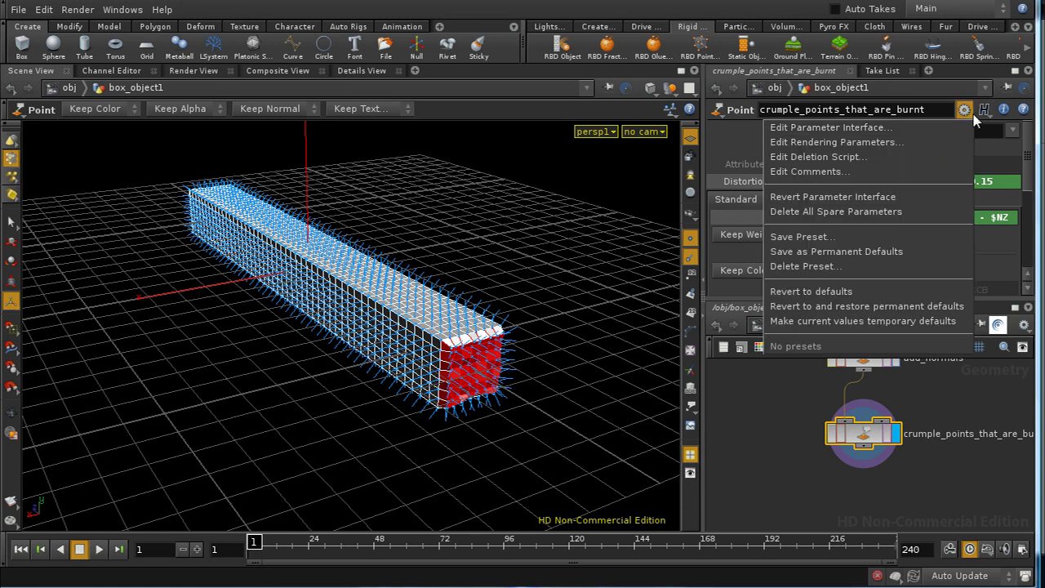
pyautogui.click(931, 128)
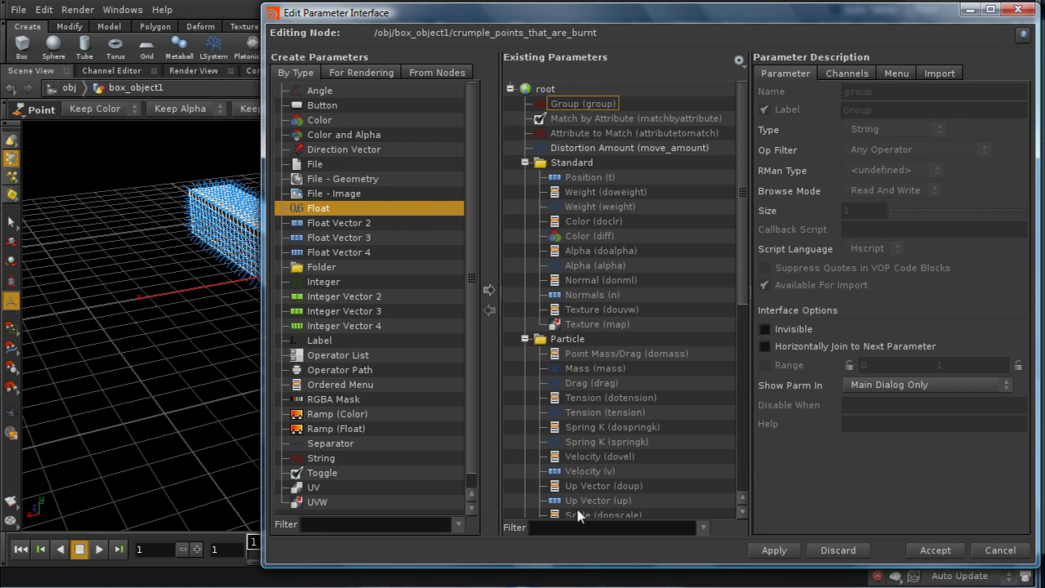
pyautogui.click(1017, 12)
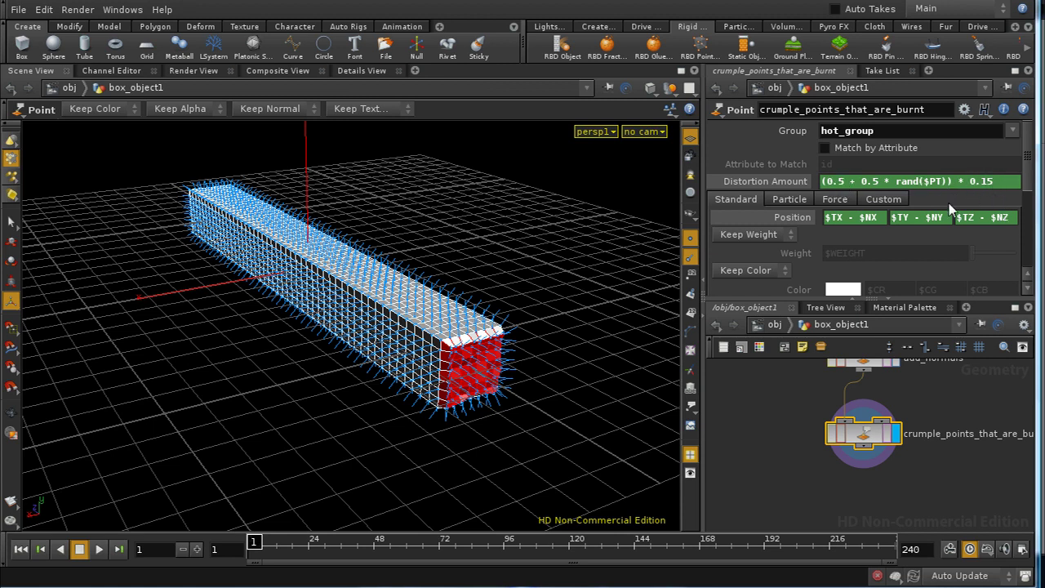
# - Enlarge the parameter view to read the full Position expressions of crumple_points_that_are_burnt, then restore the layout and stay on frame 1
pyautogui.click(1014, 71)
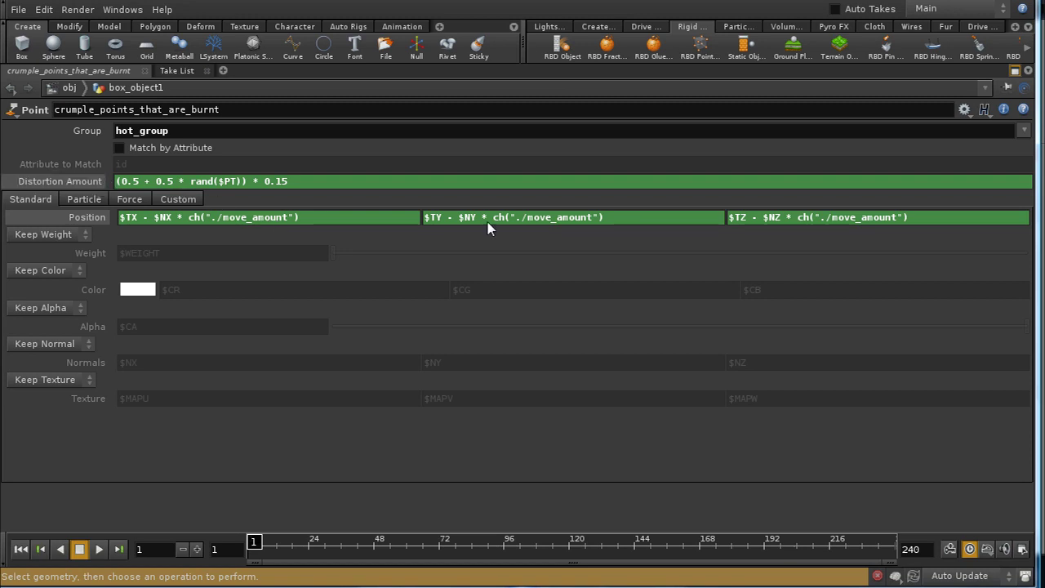
pyautogui.click(1014, 70)
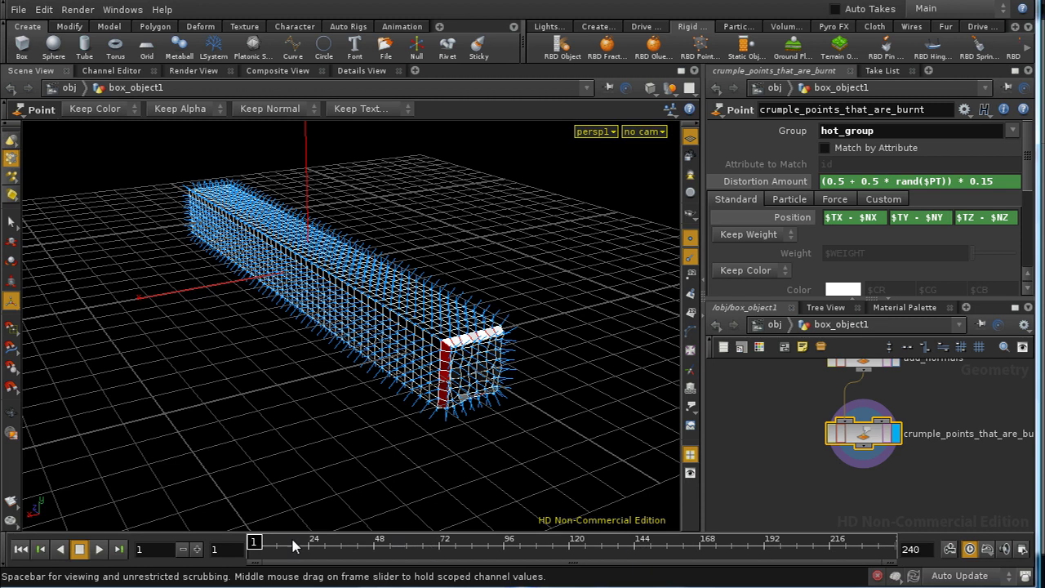
pyautogui.moveTo(255, 544)
pyautogui.mouseDown()
pyautogui.moveTo(408, 548)
pyautogui.moveTo(243, 552)
pyautogui.mouseUp()
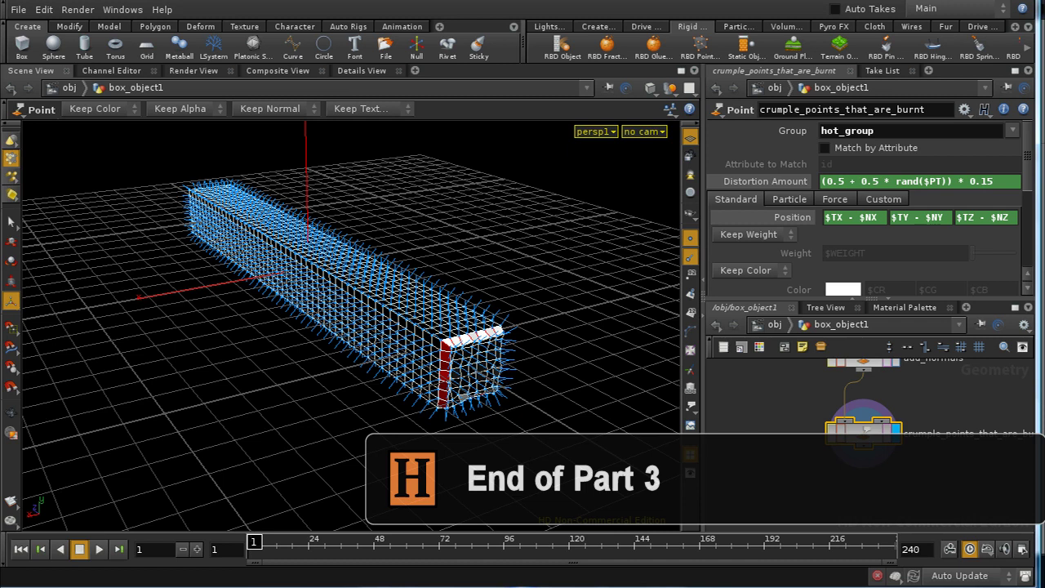